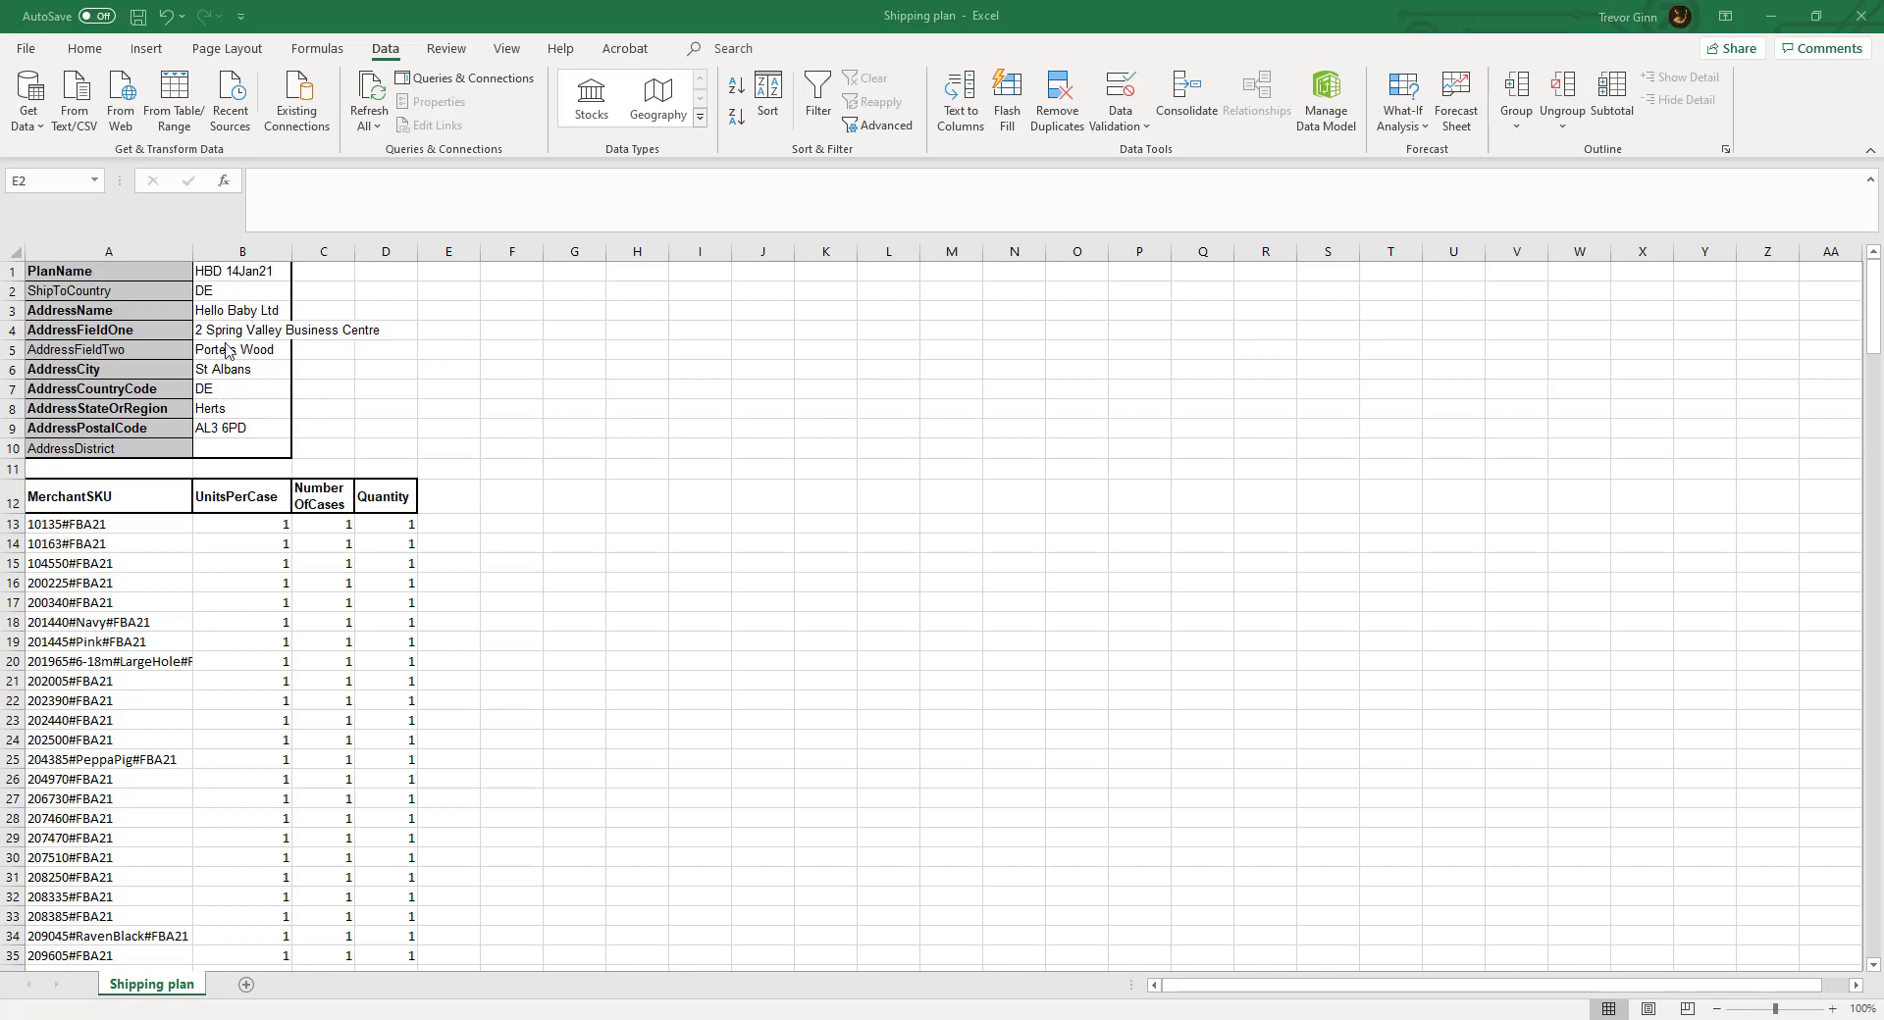
Review the ship-to country, merchant SKU list and units-per-case values in the shipping plan spreadsheet.
left_click(209, 292)
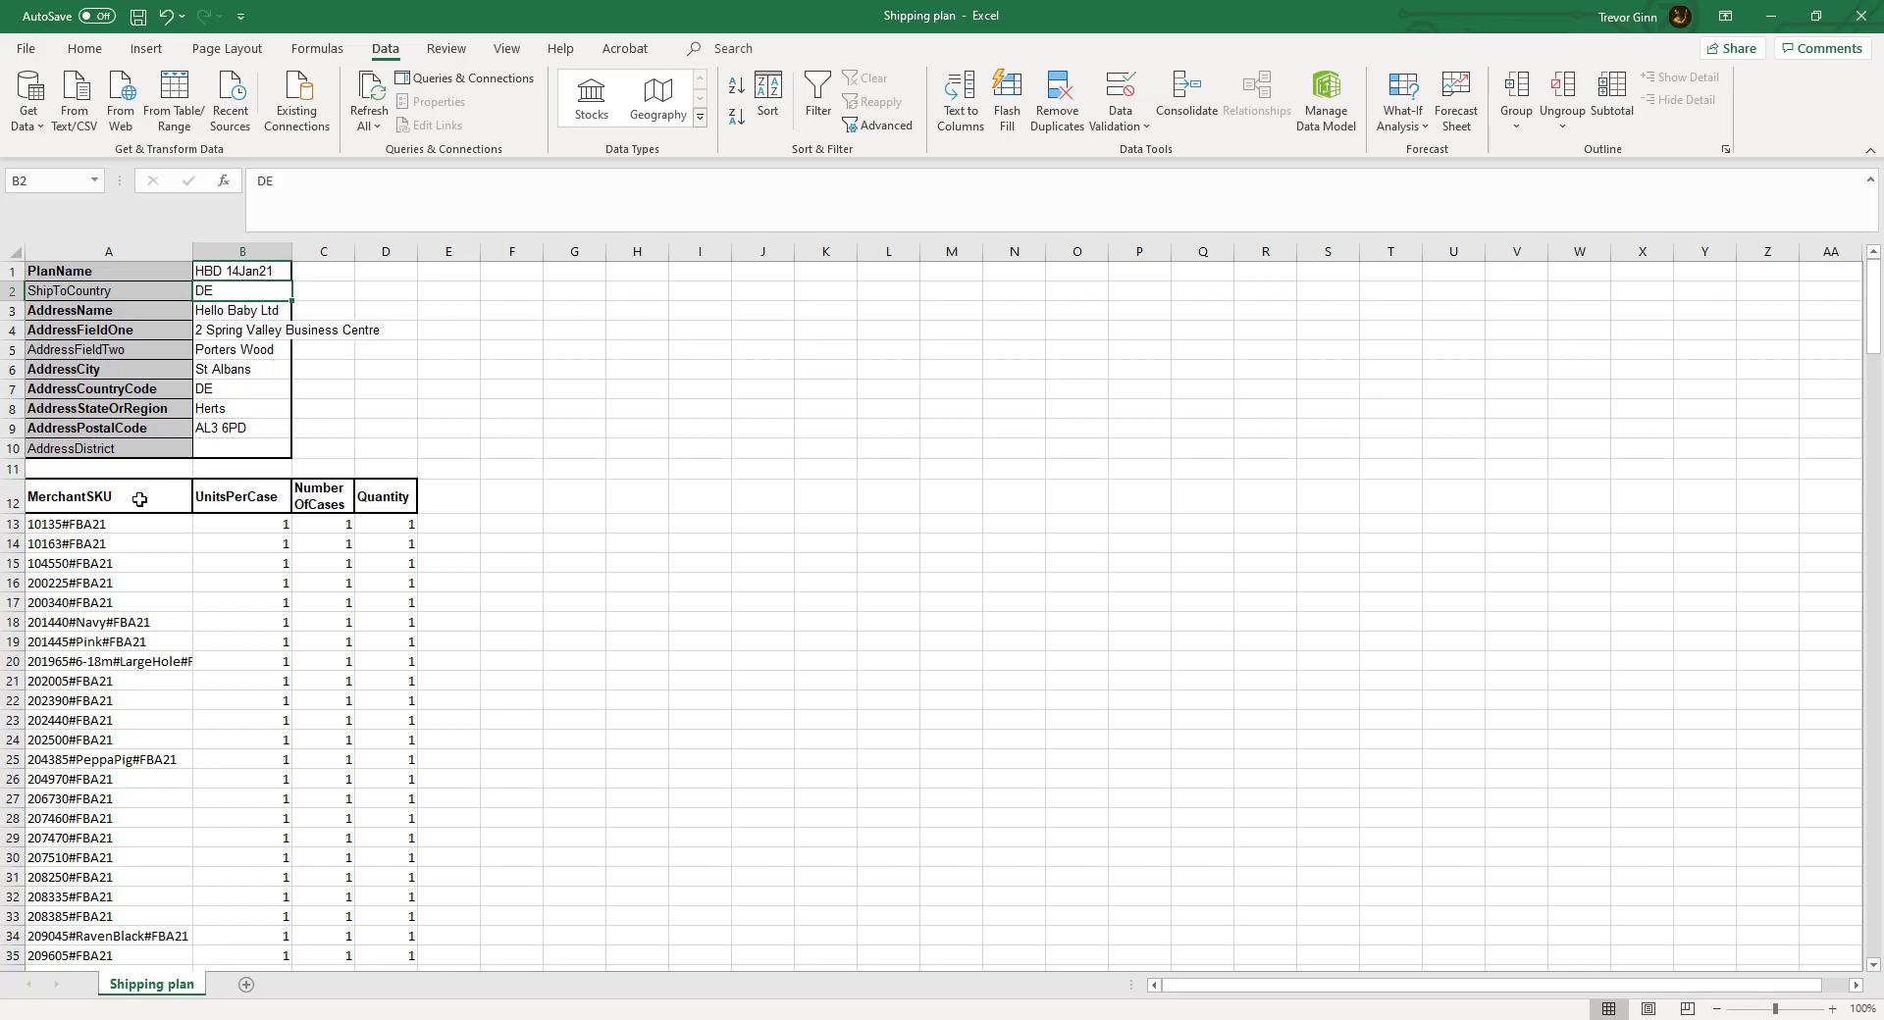
left_click_drag(116, 524, 161, 799)
left_click_drag(260, 528, 260, 681)
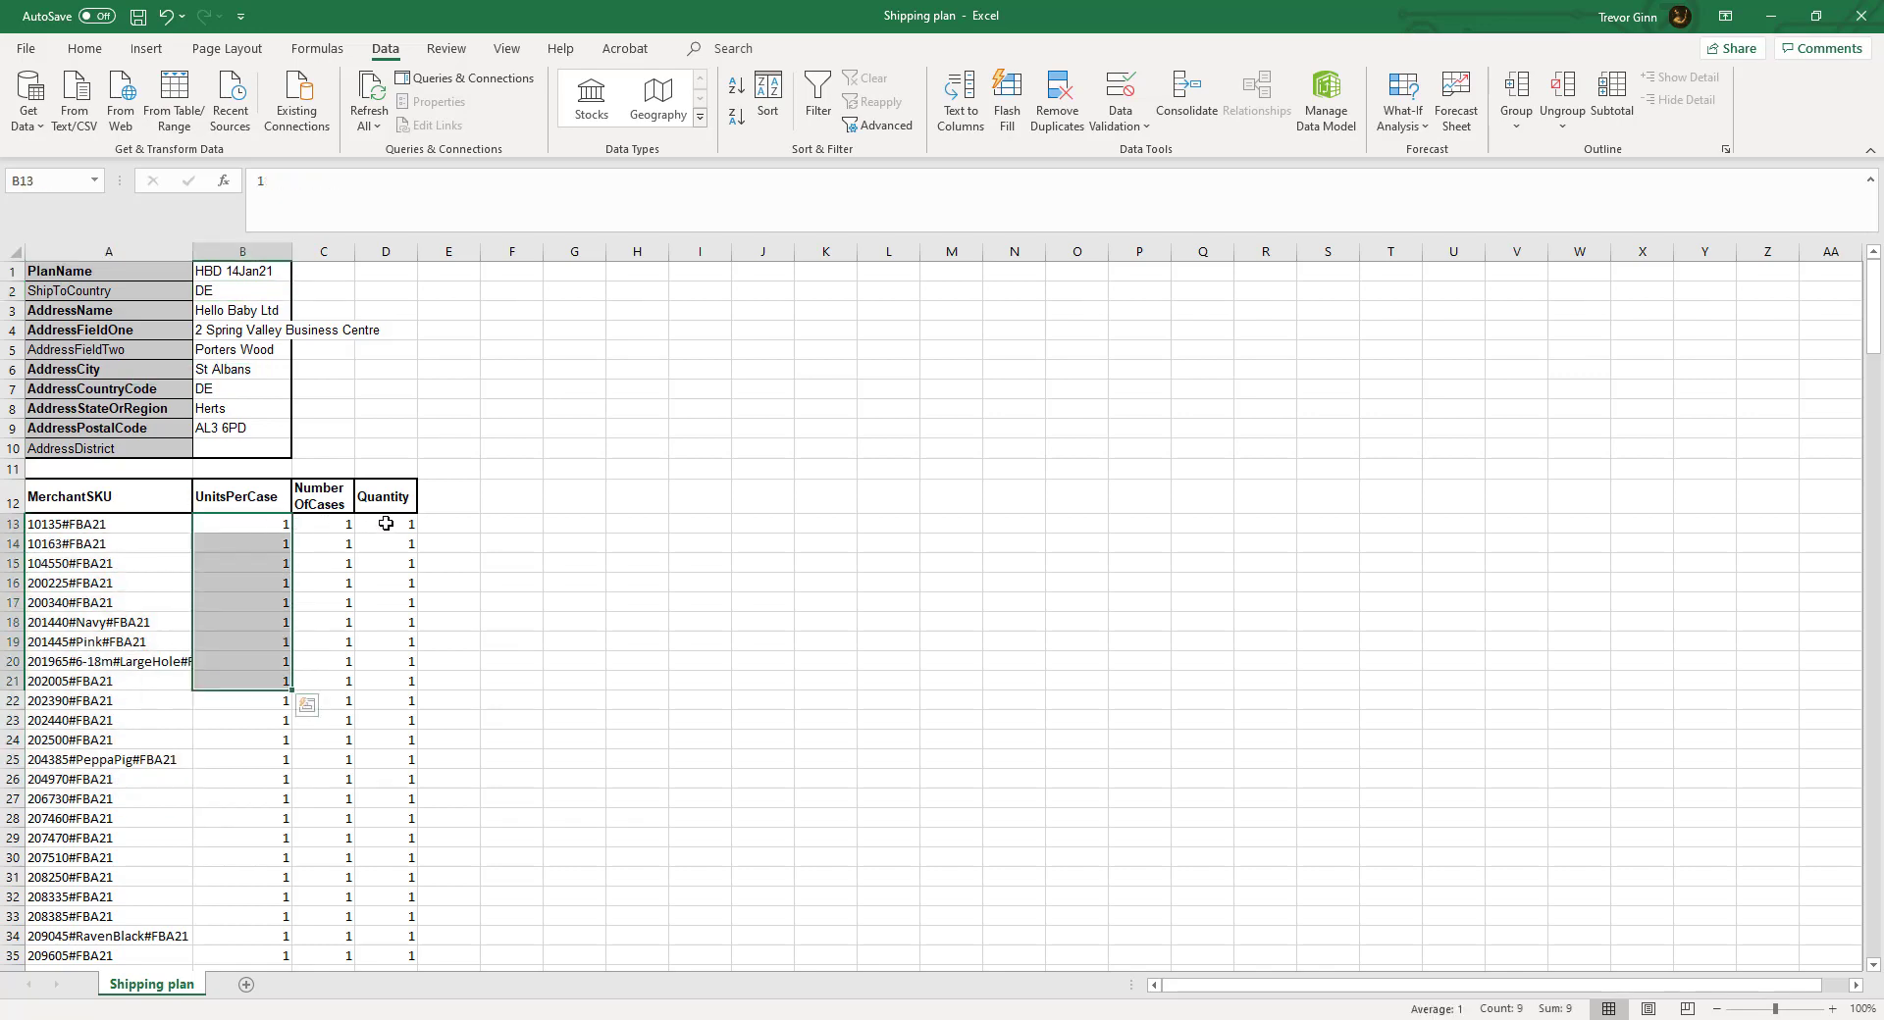
left_click(511, 544)
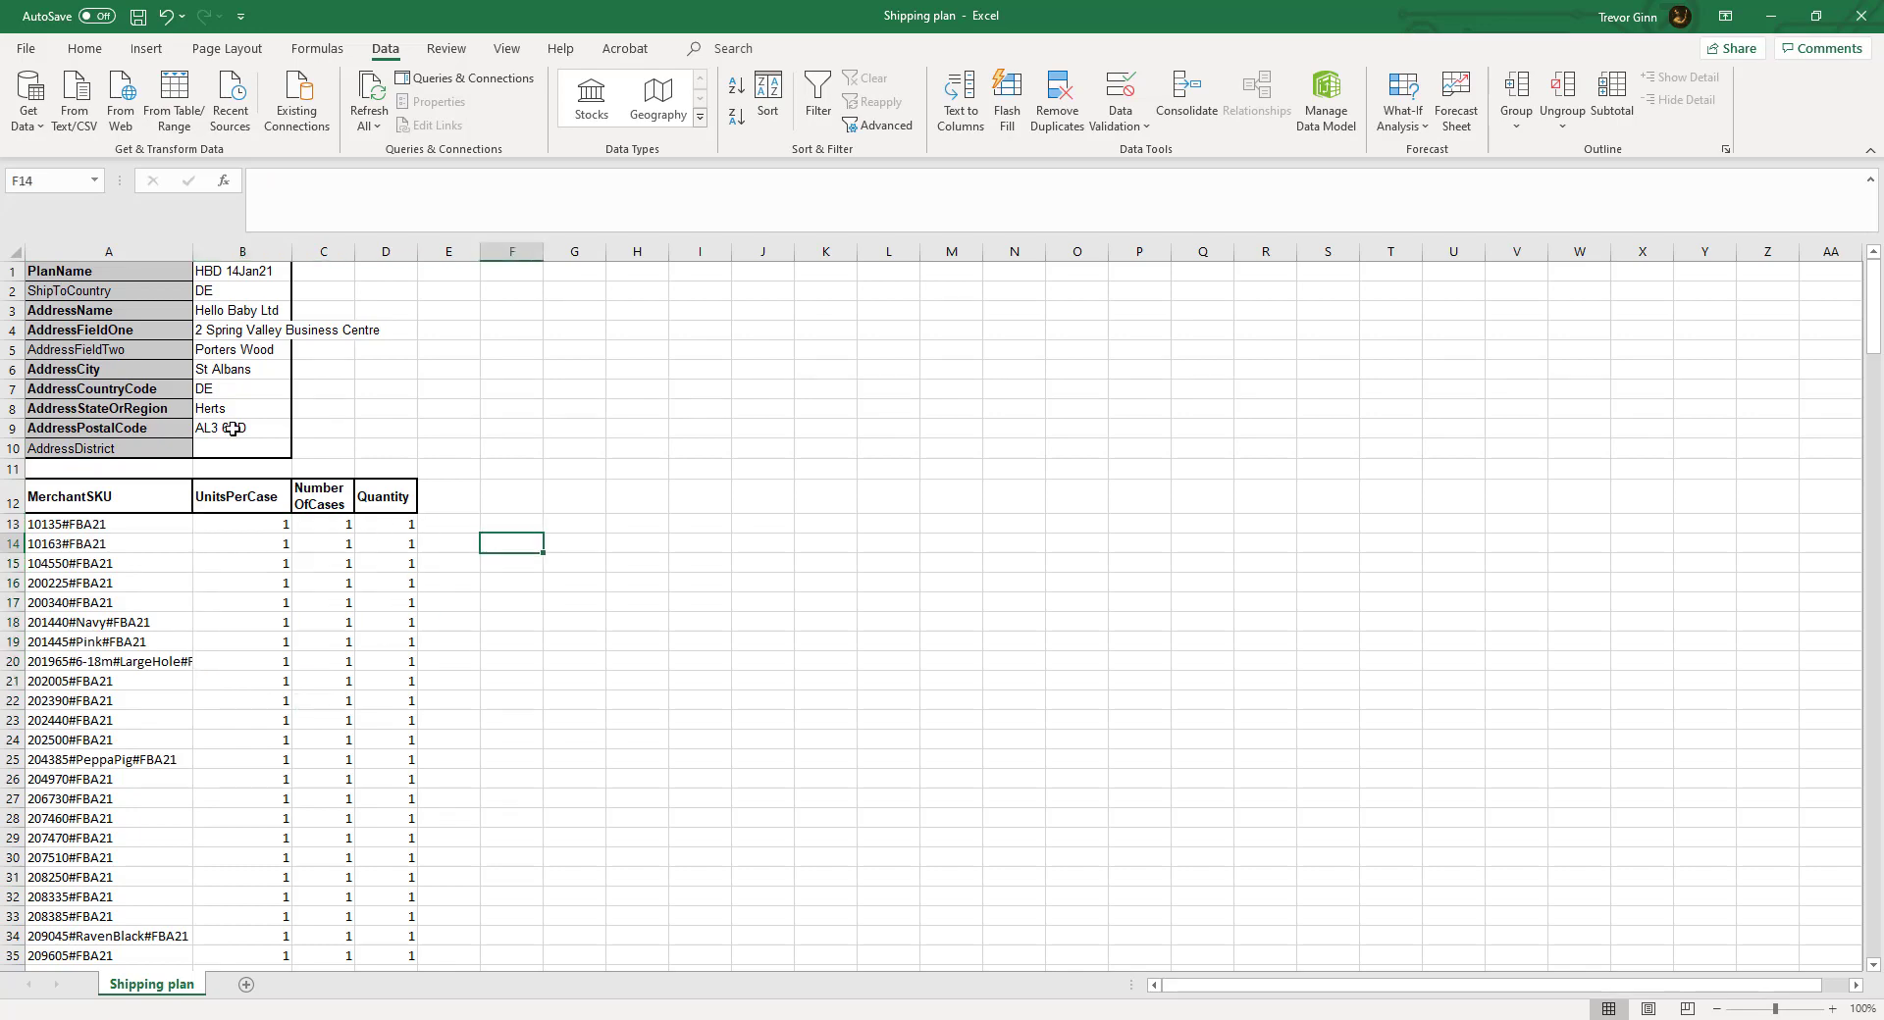
Open the Save As options for the shipping plan workbook.
left_click(317, 48)
left_click(27, 48)
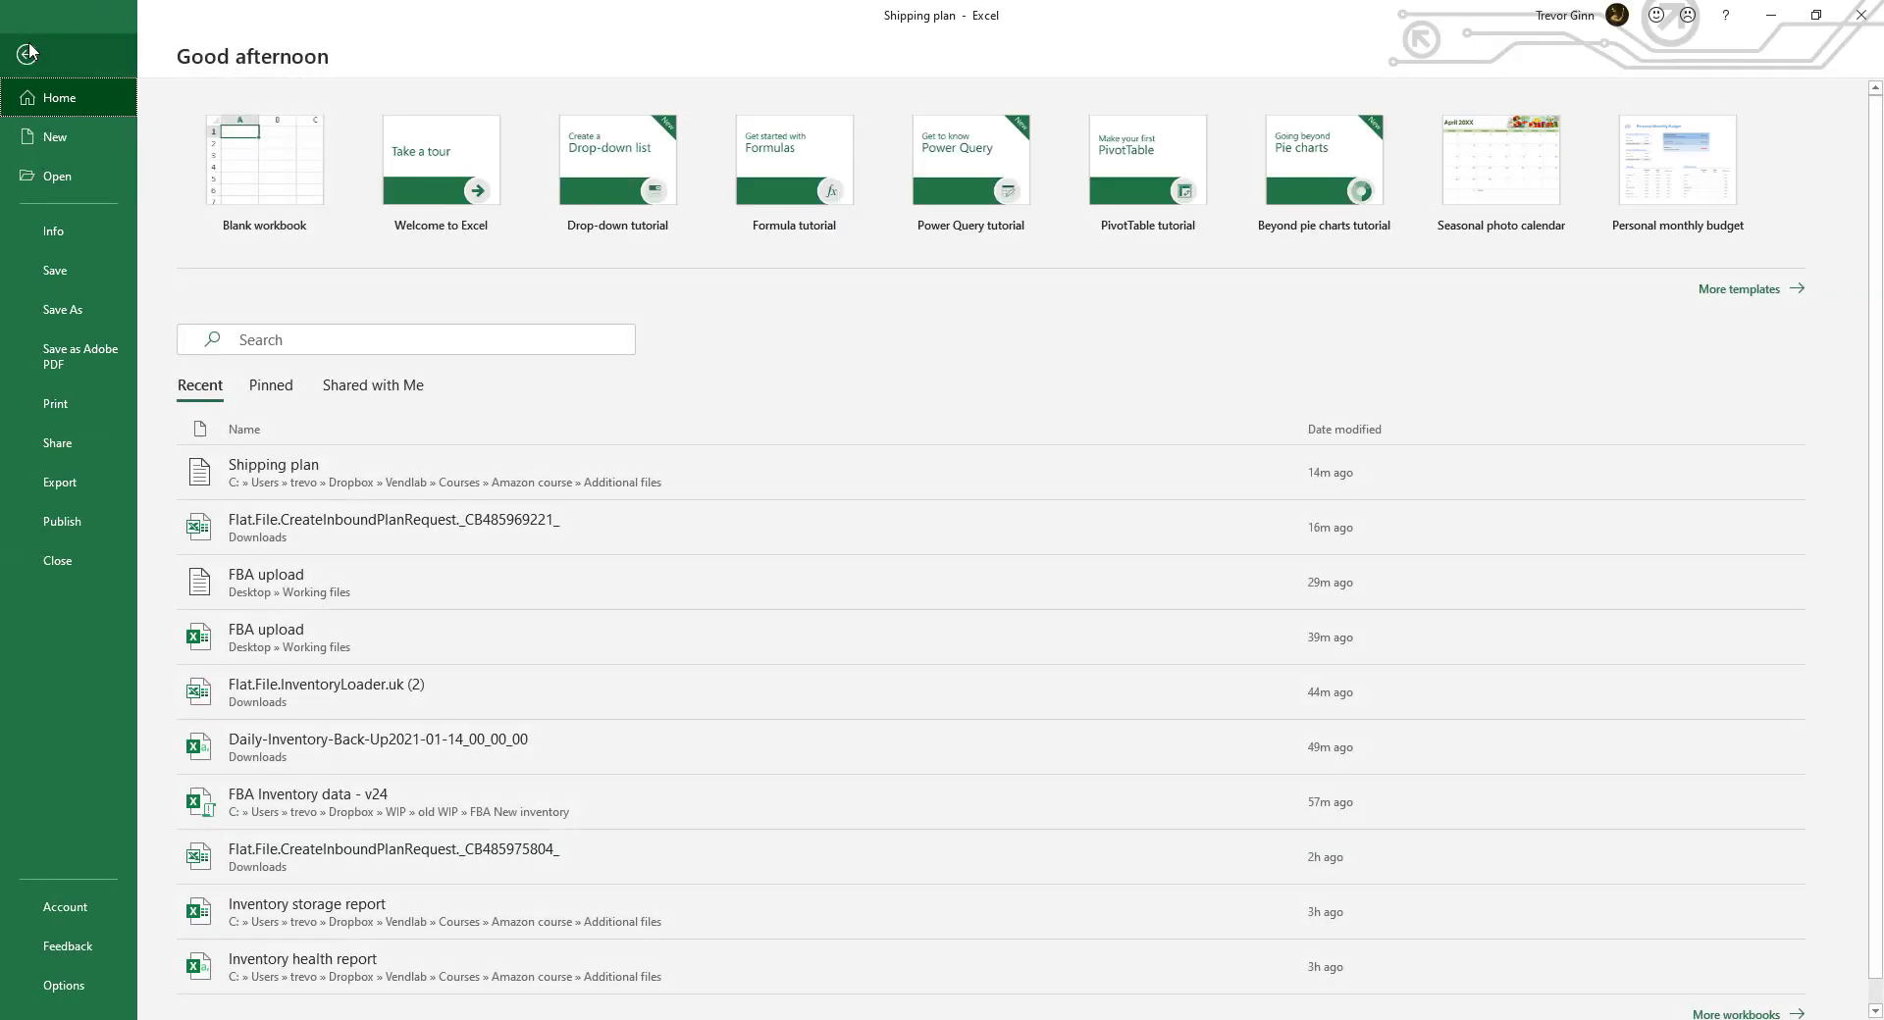
left_click(74, 315)
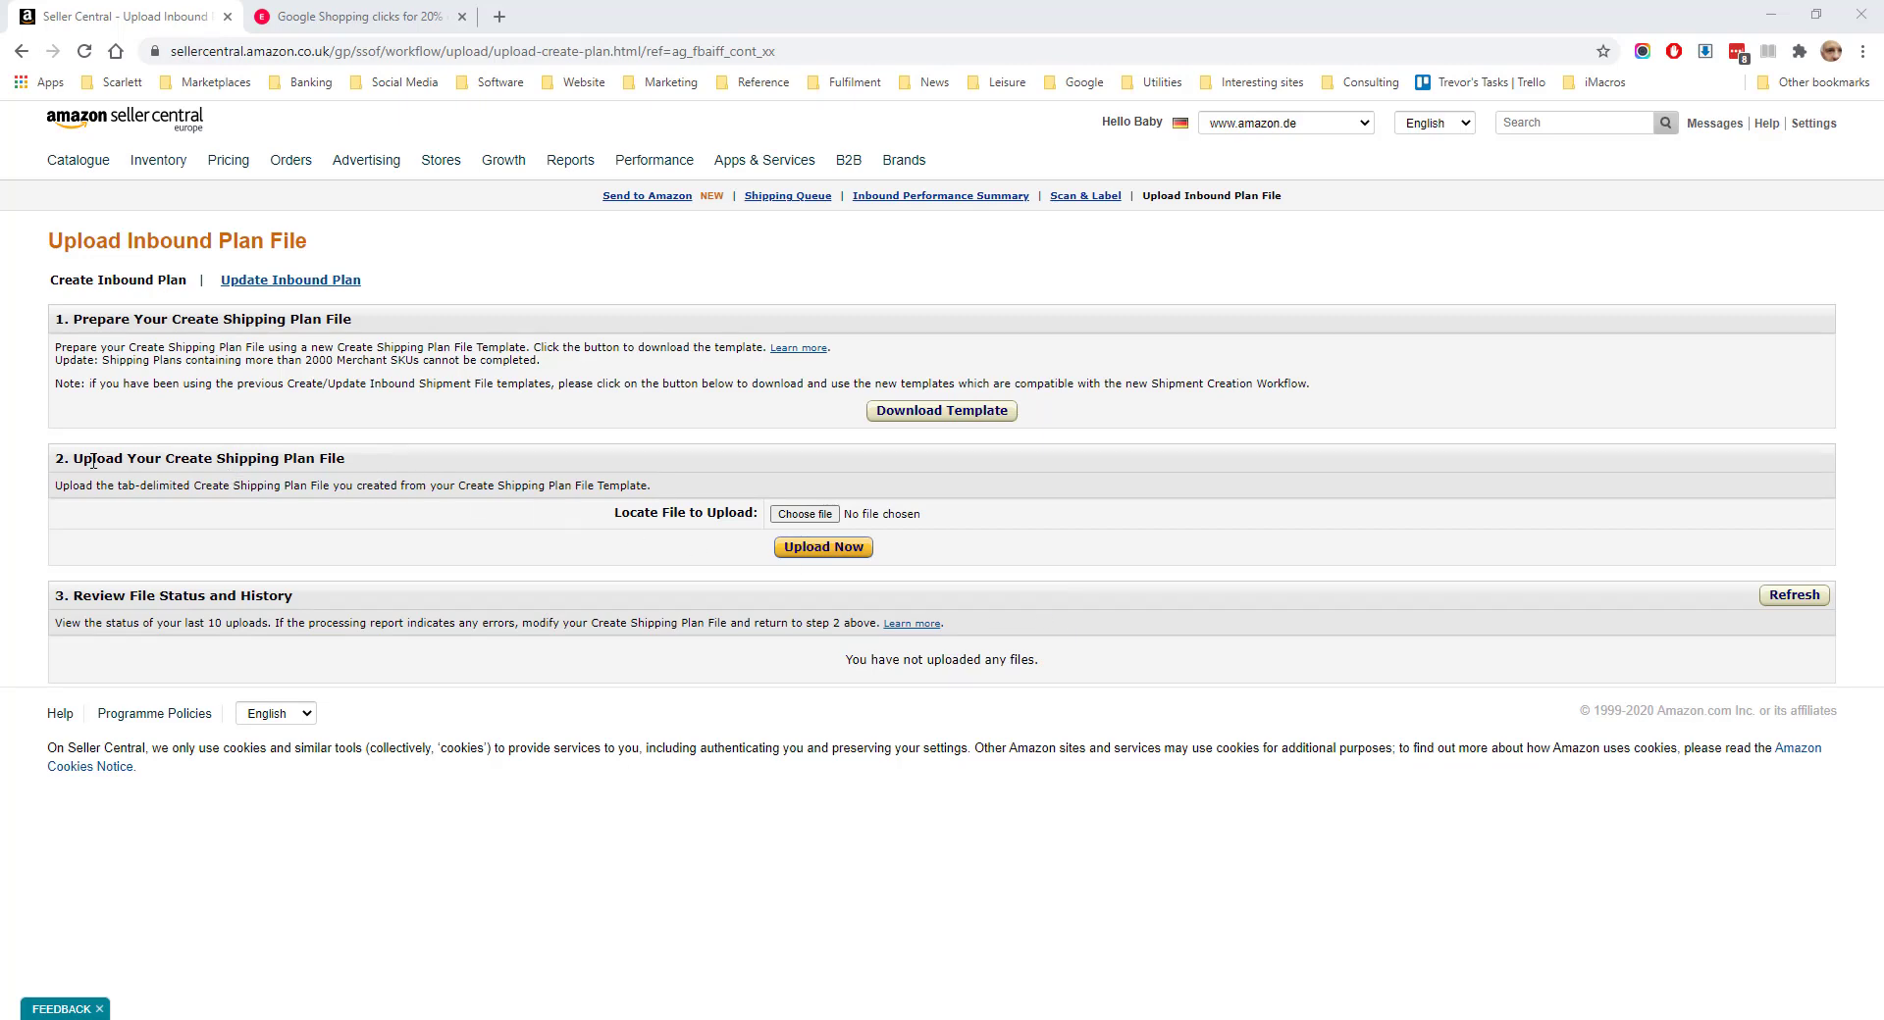
In Seller Central, upload Shipping plan.txt as the Create Shipping Plan file.
left_click(805, 514)
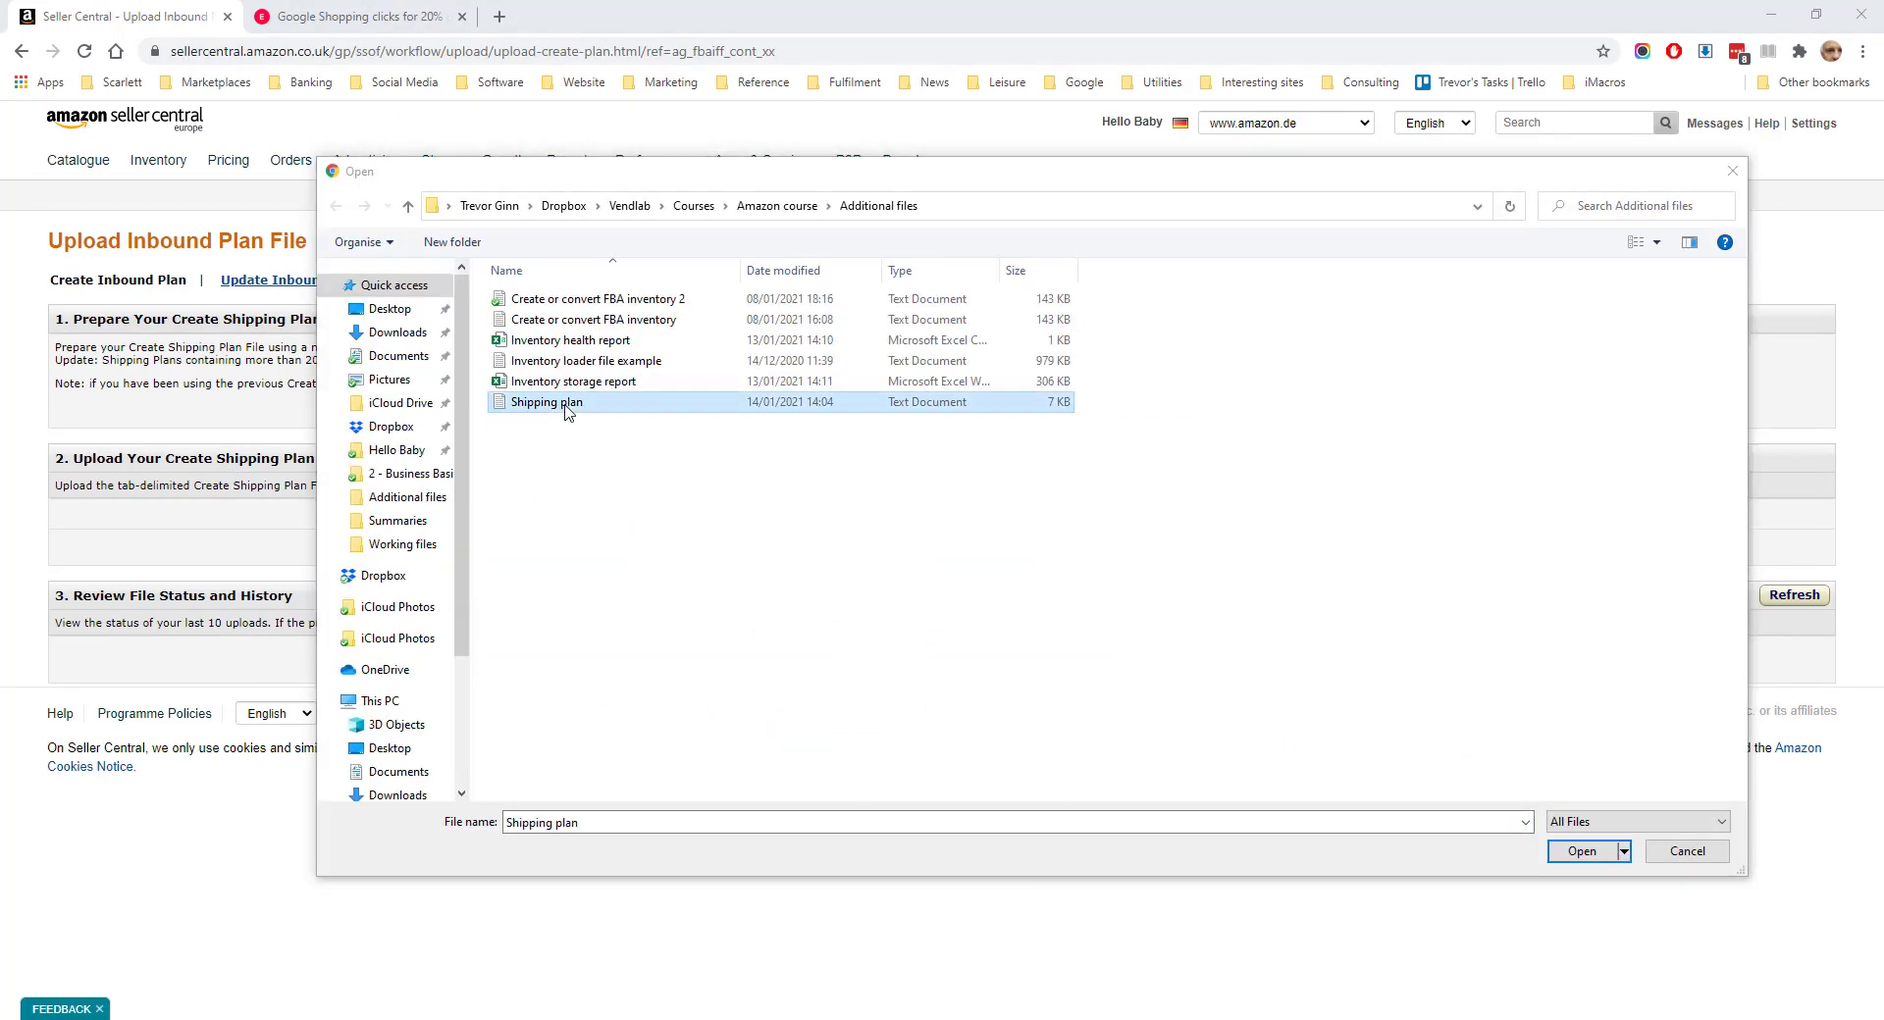
double_click(568, 410)
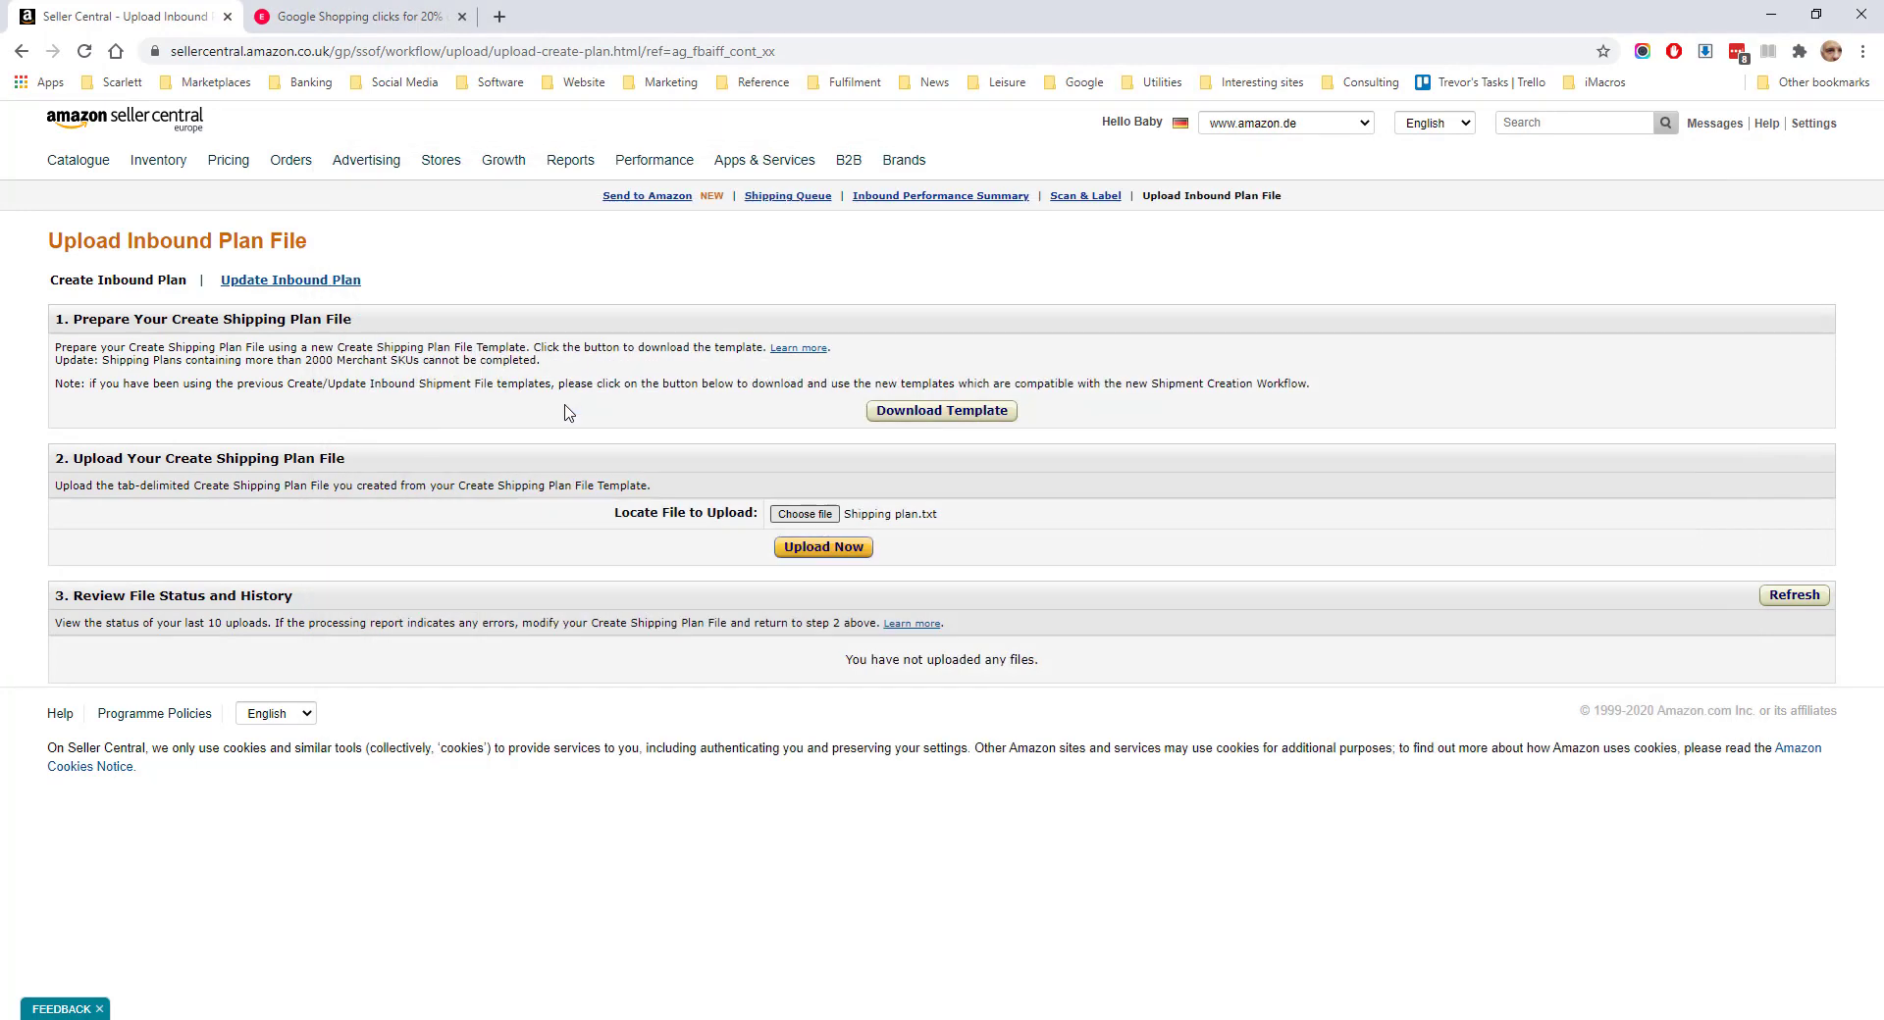
left_click(845, 553)
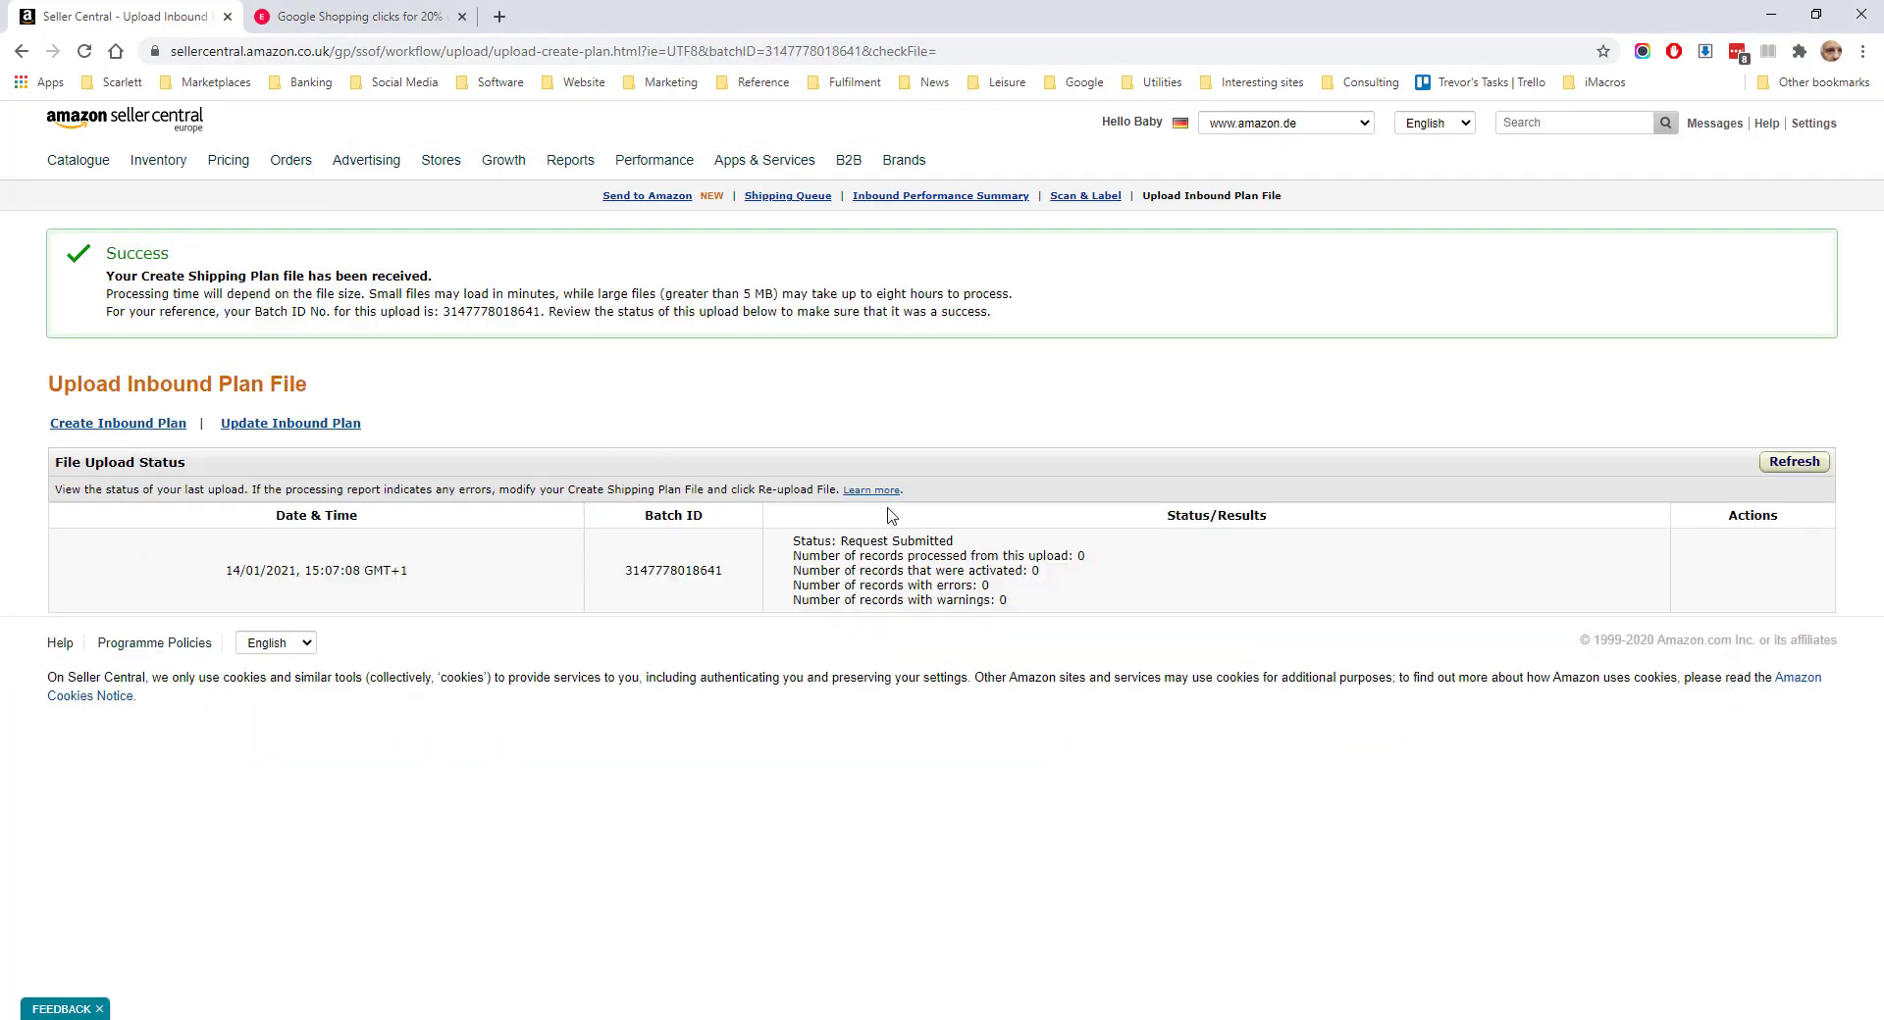
Refresh the file upload status and check the number of records processed.
left_click(1800, 465)
left_click(1803, 465)
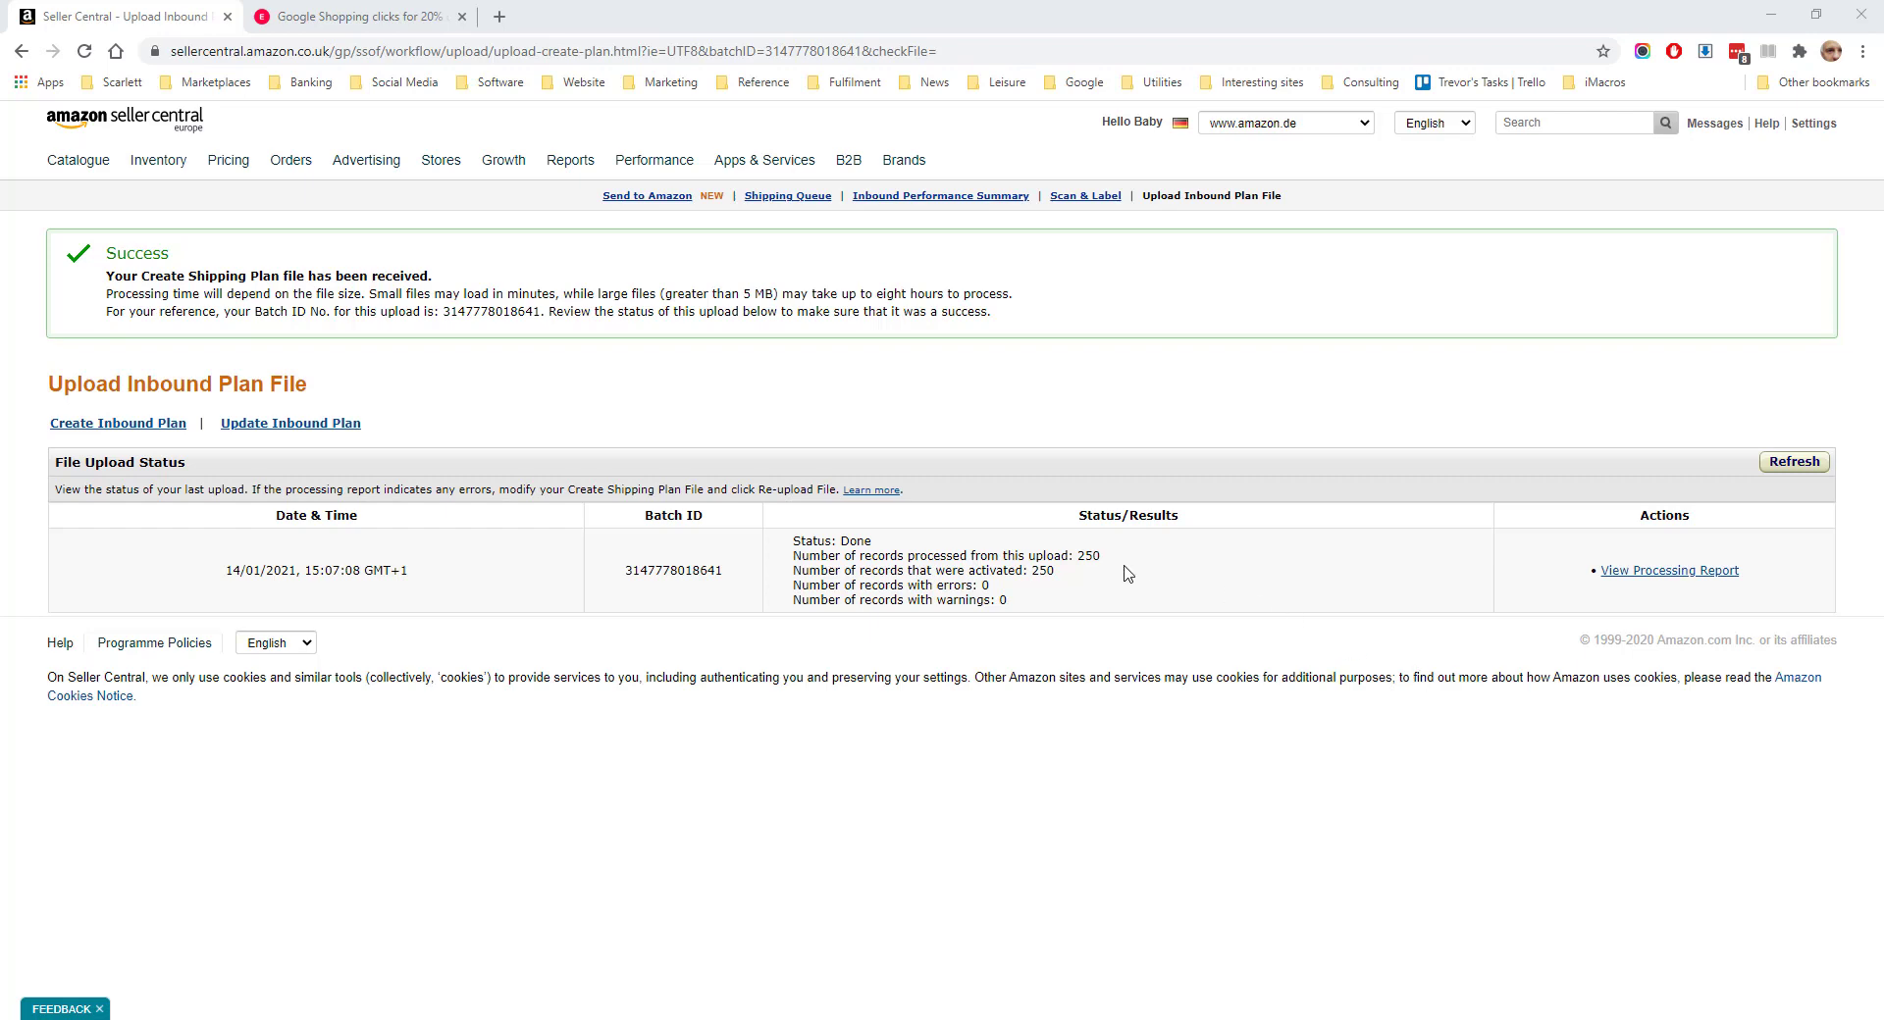
left_click_drag(1106, 557, 971, 555)
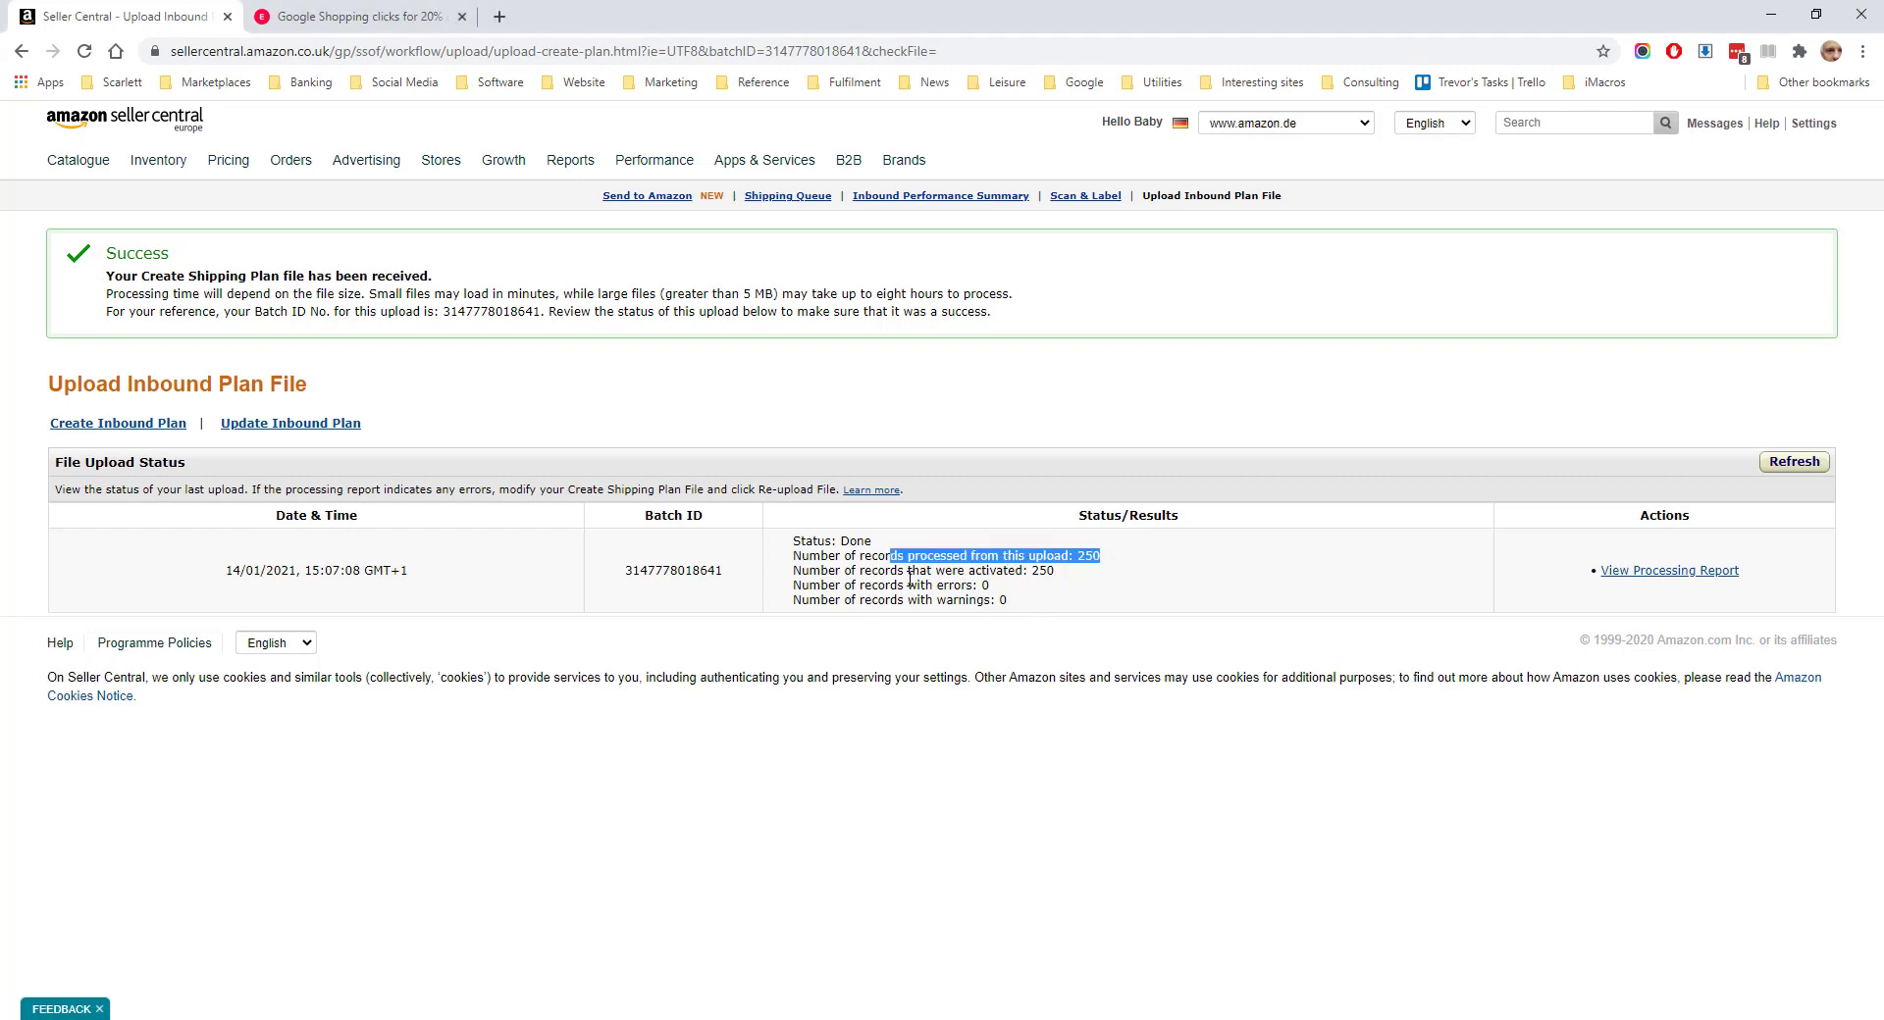
Open the HBD 14Jan21 plan from the Shipping Queue's shipping plans to work on it.
left_click(772, 200)
left_click(216, 351)
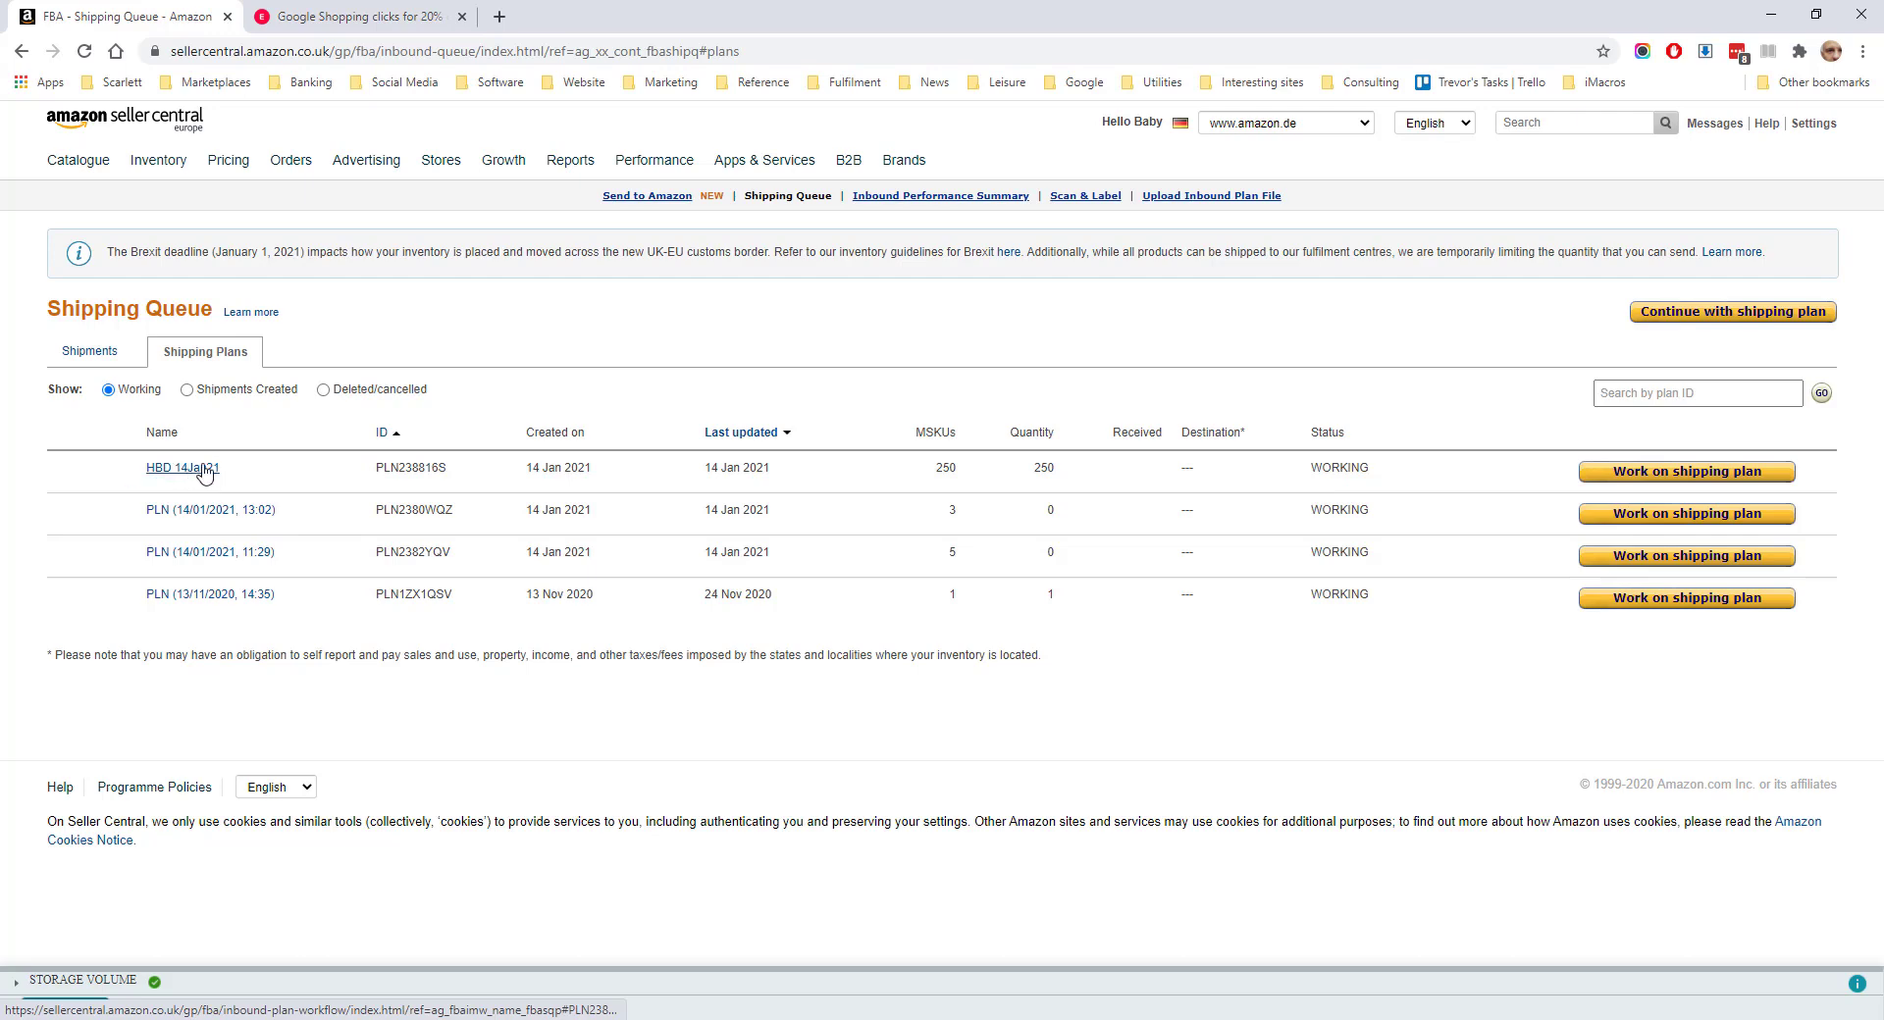
left_click(1618, 476)
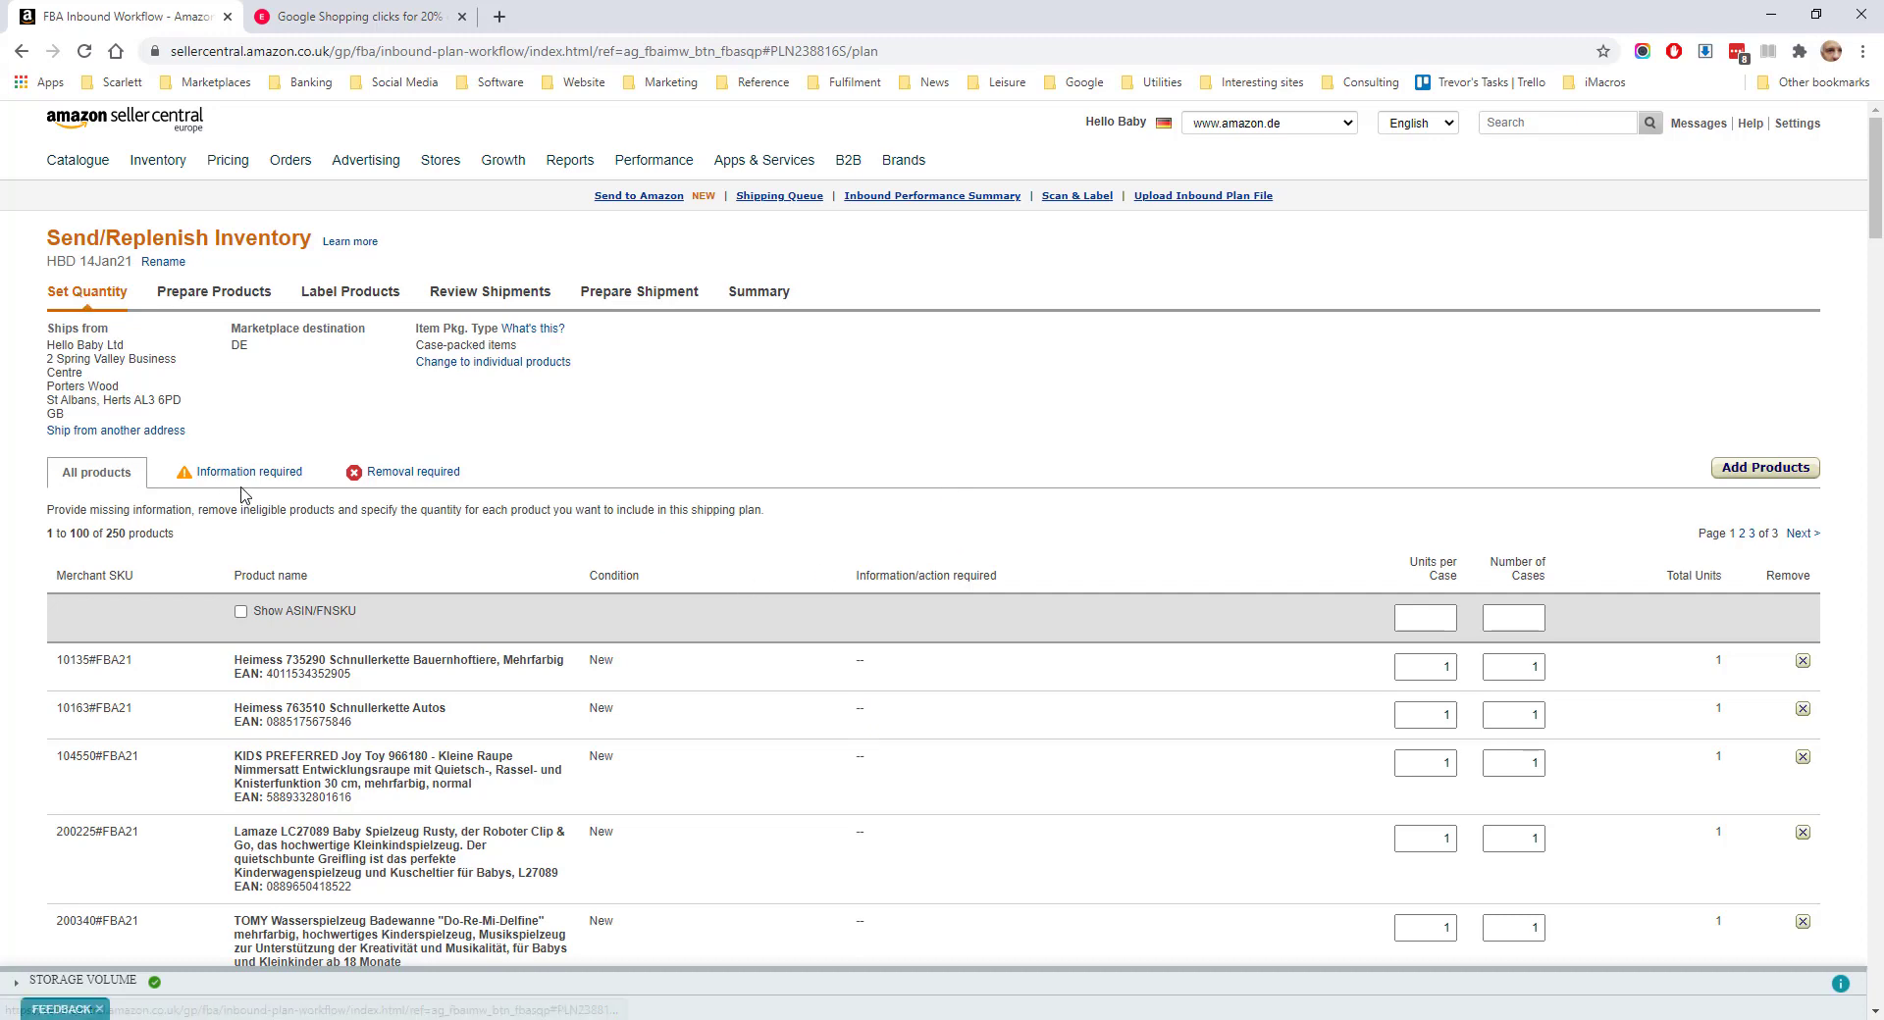
scroll(245, 495, "down", 3)
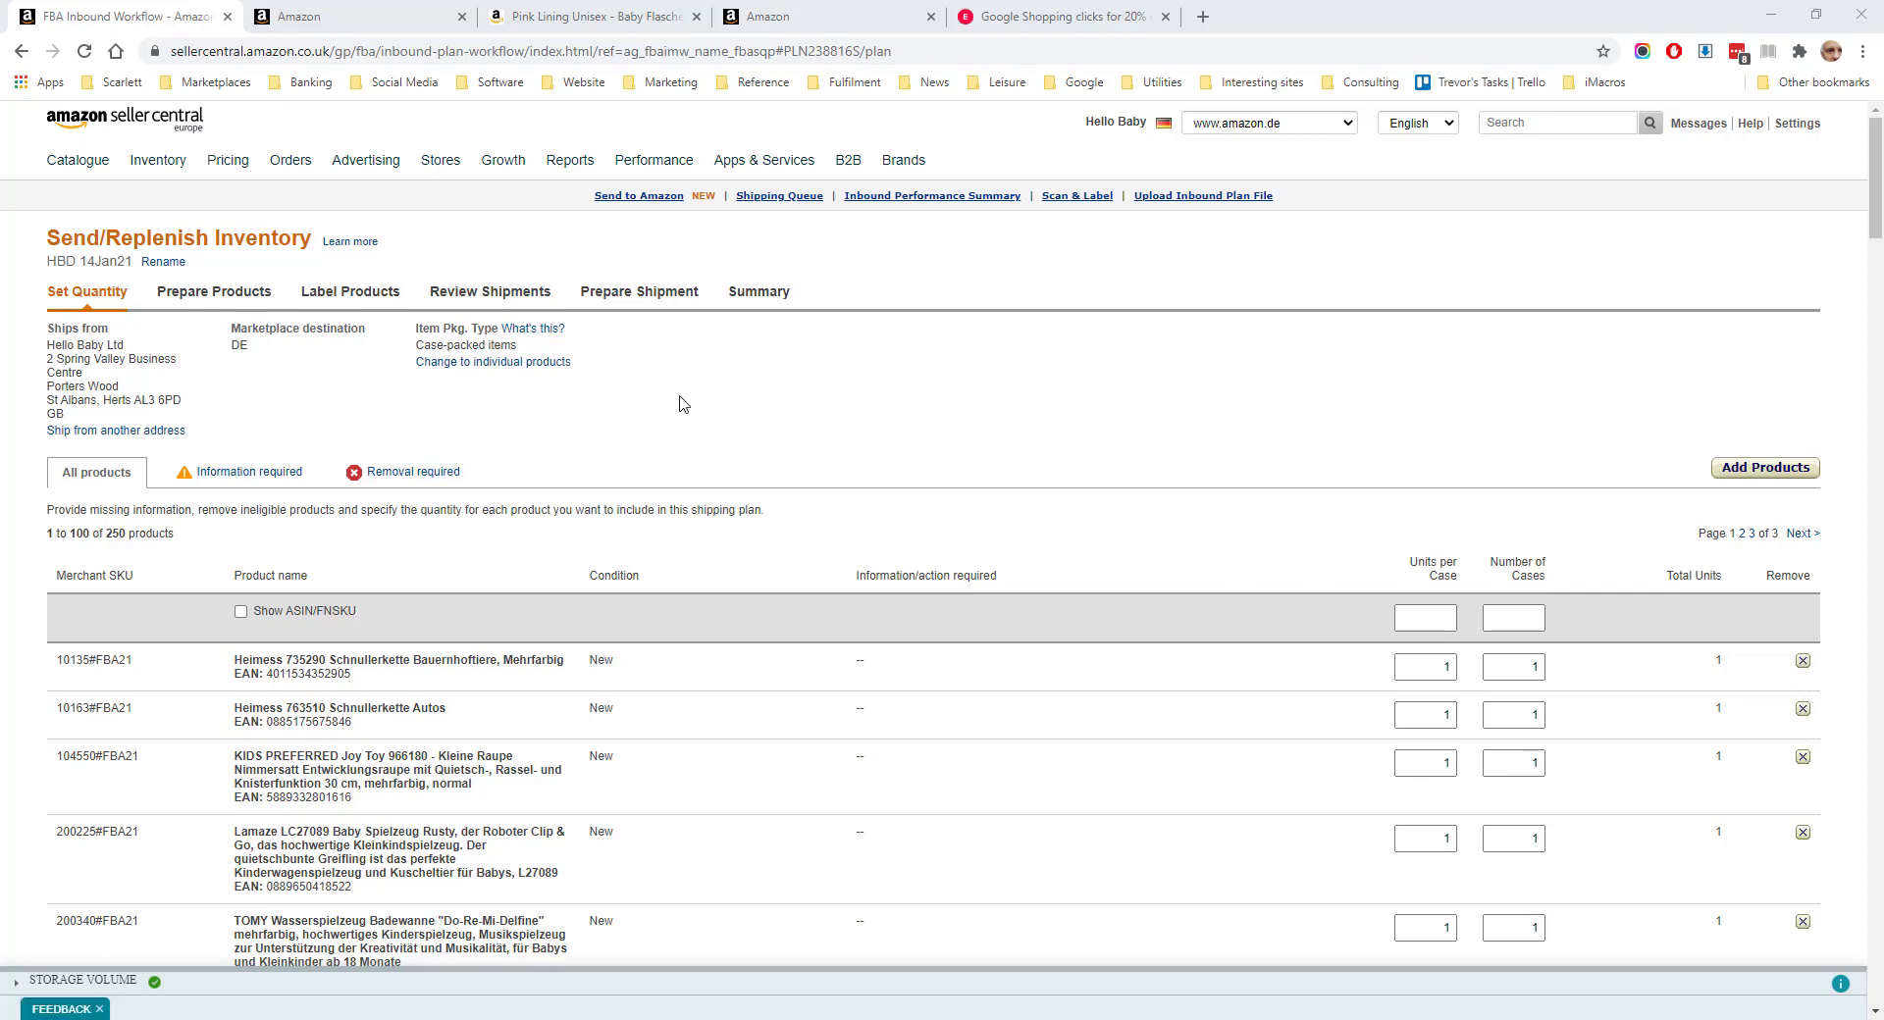
Check the plan for products needing information and remove the ineligible products that require removal.
left_click(257, 473)
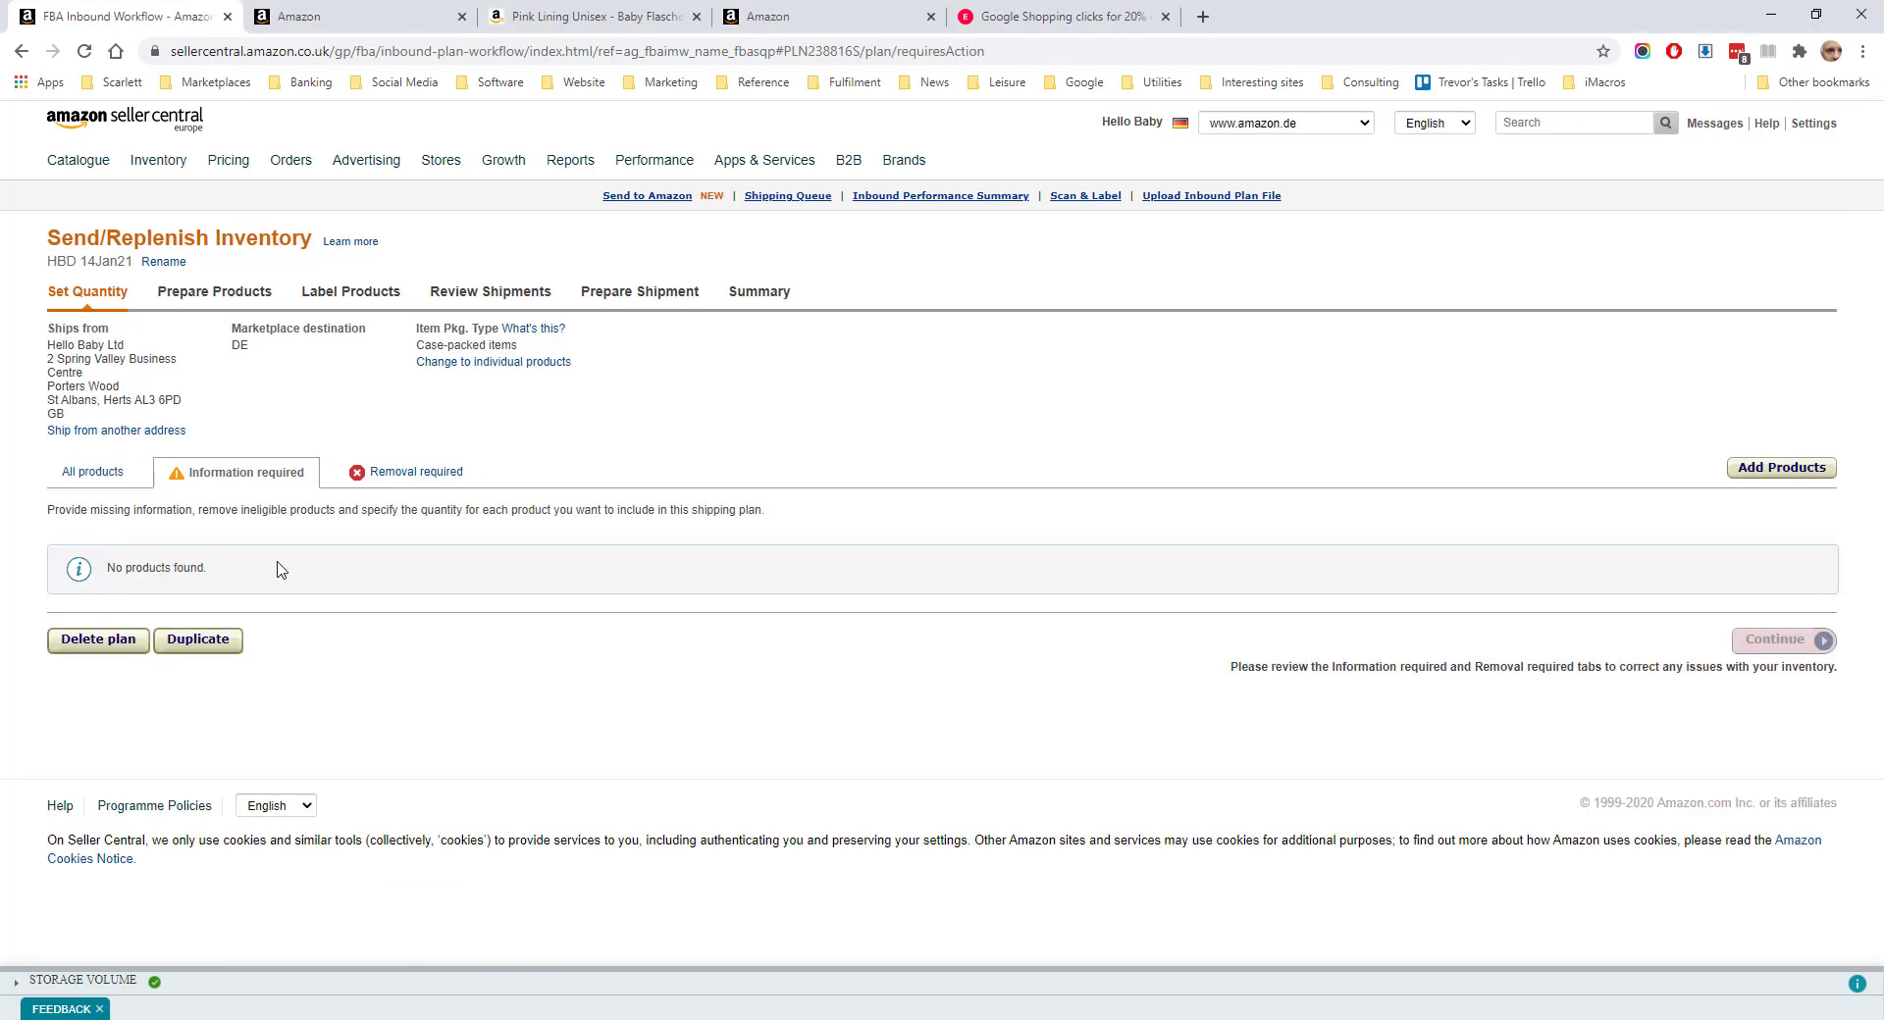
left_click(412, 471)
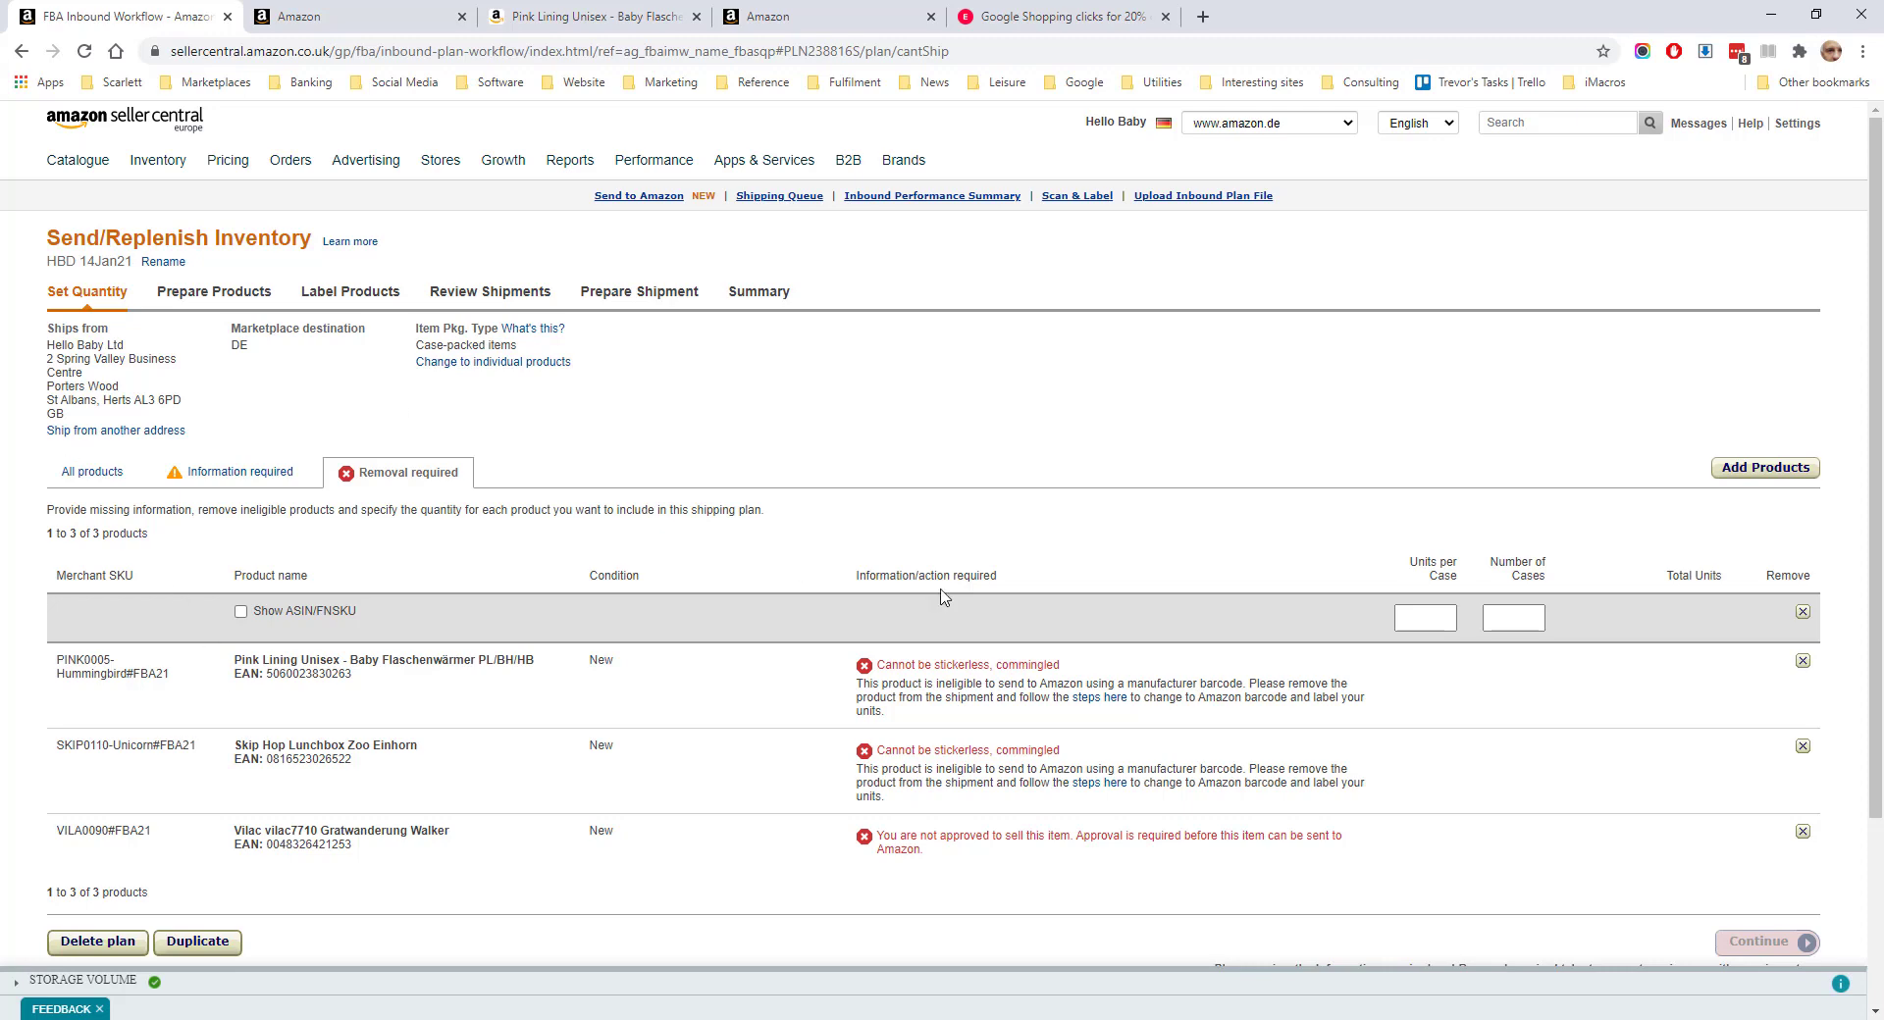
left_click(1802, 660)
left_click(1802, 709)
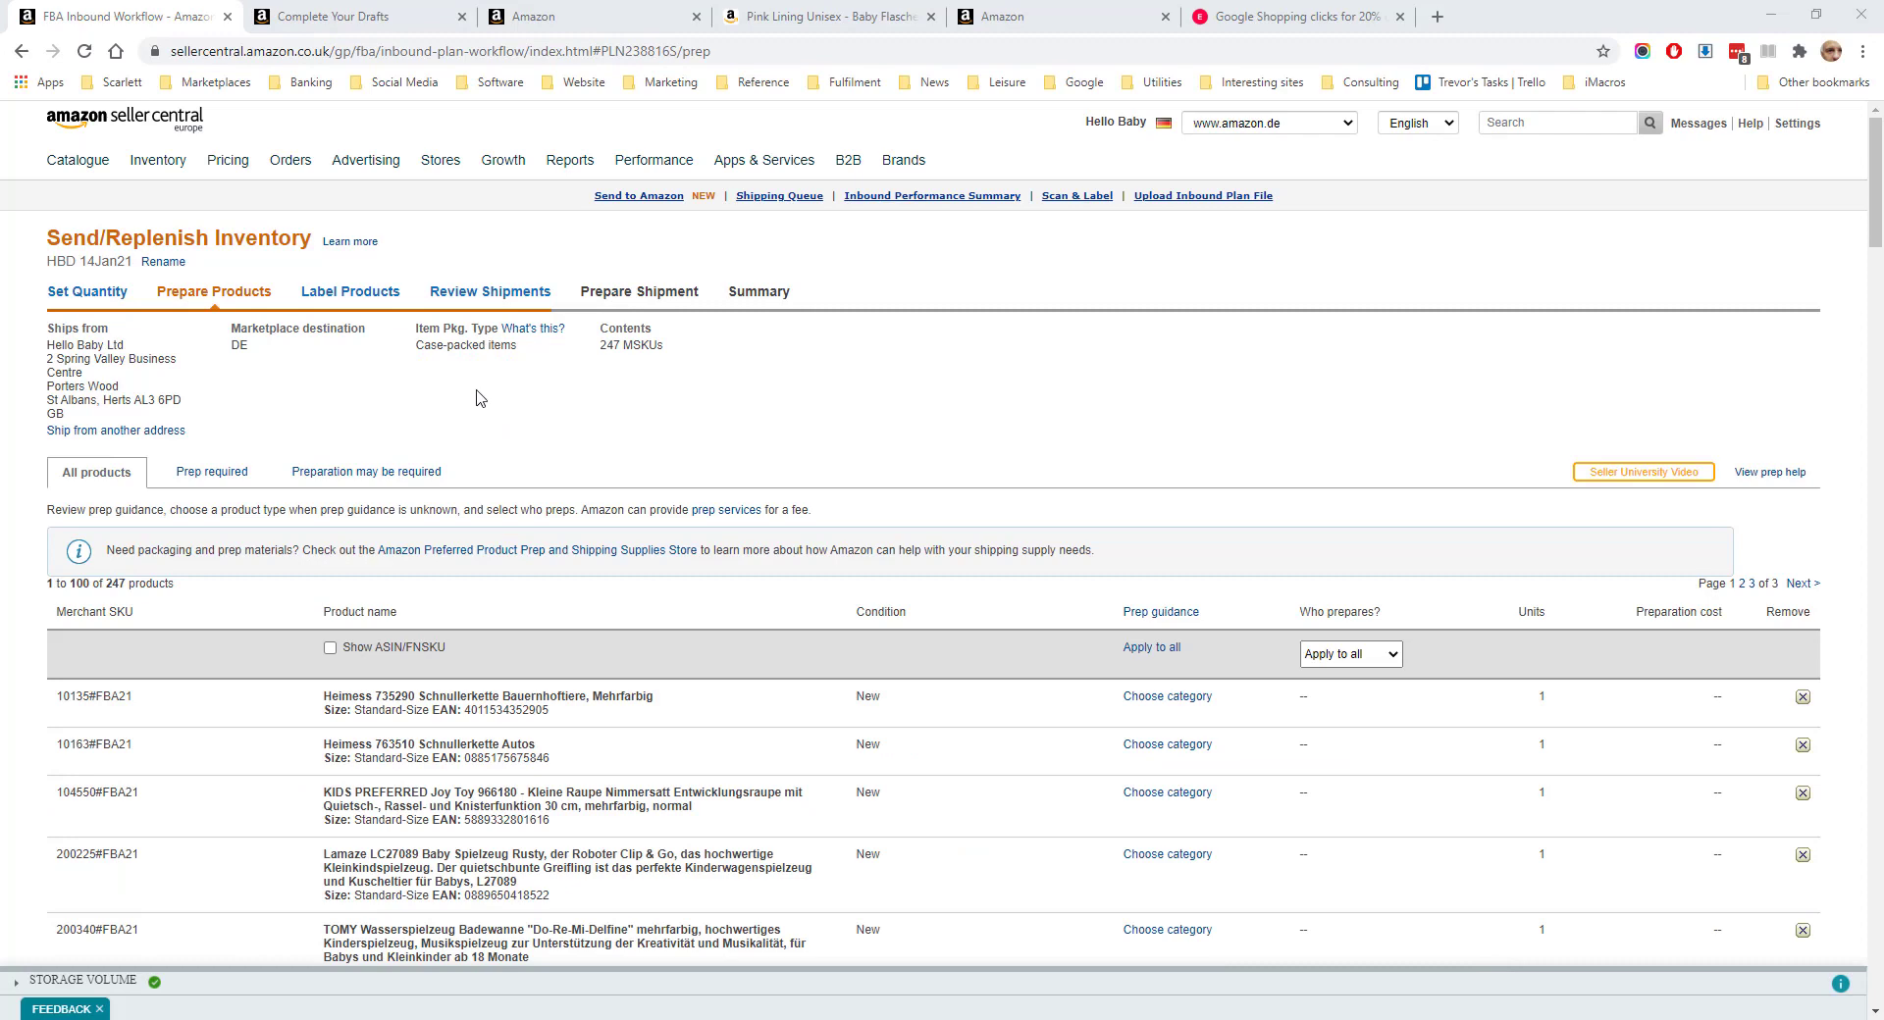
Examine the products that require prep, their prep guidance and who prepares them.
left_click(196, 472)
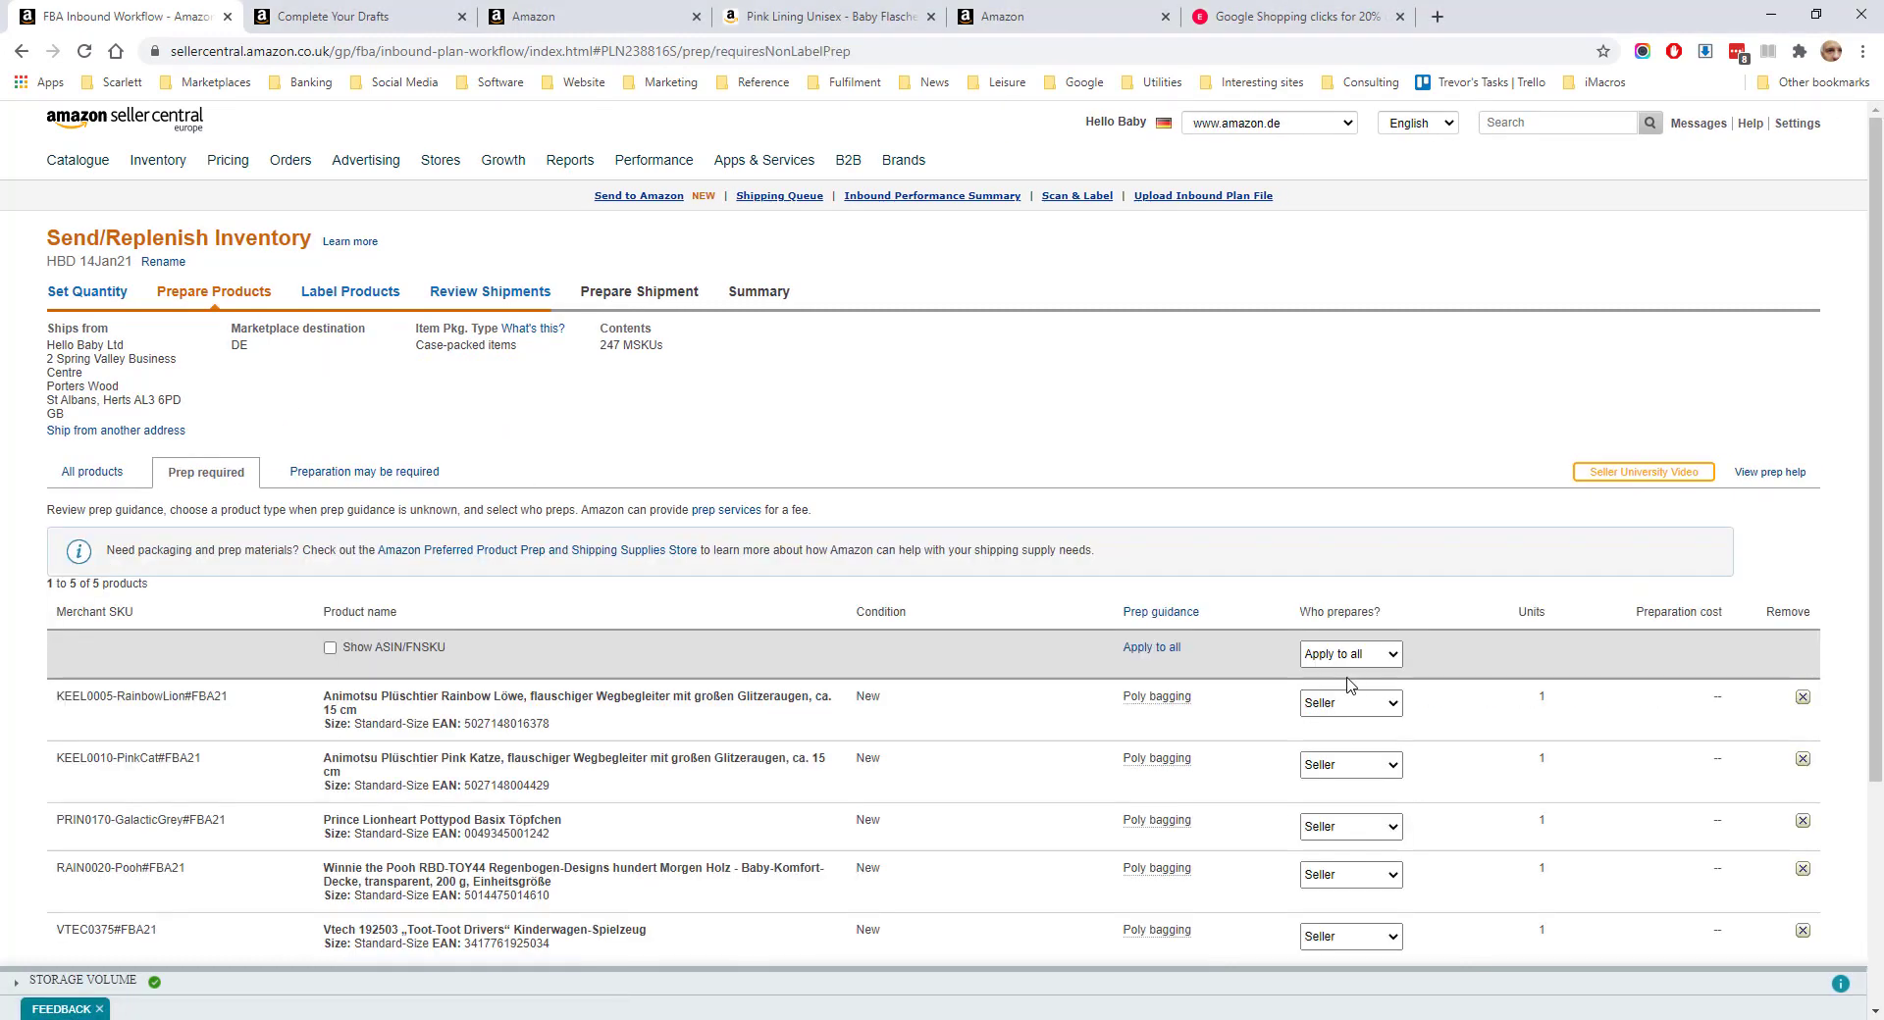
scroll(1283, 618, "down", 3)
mouse_move(1167, 400)
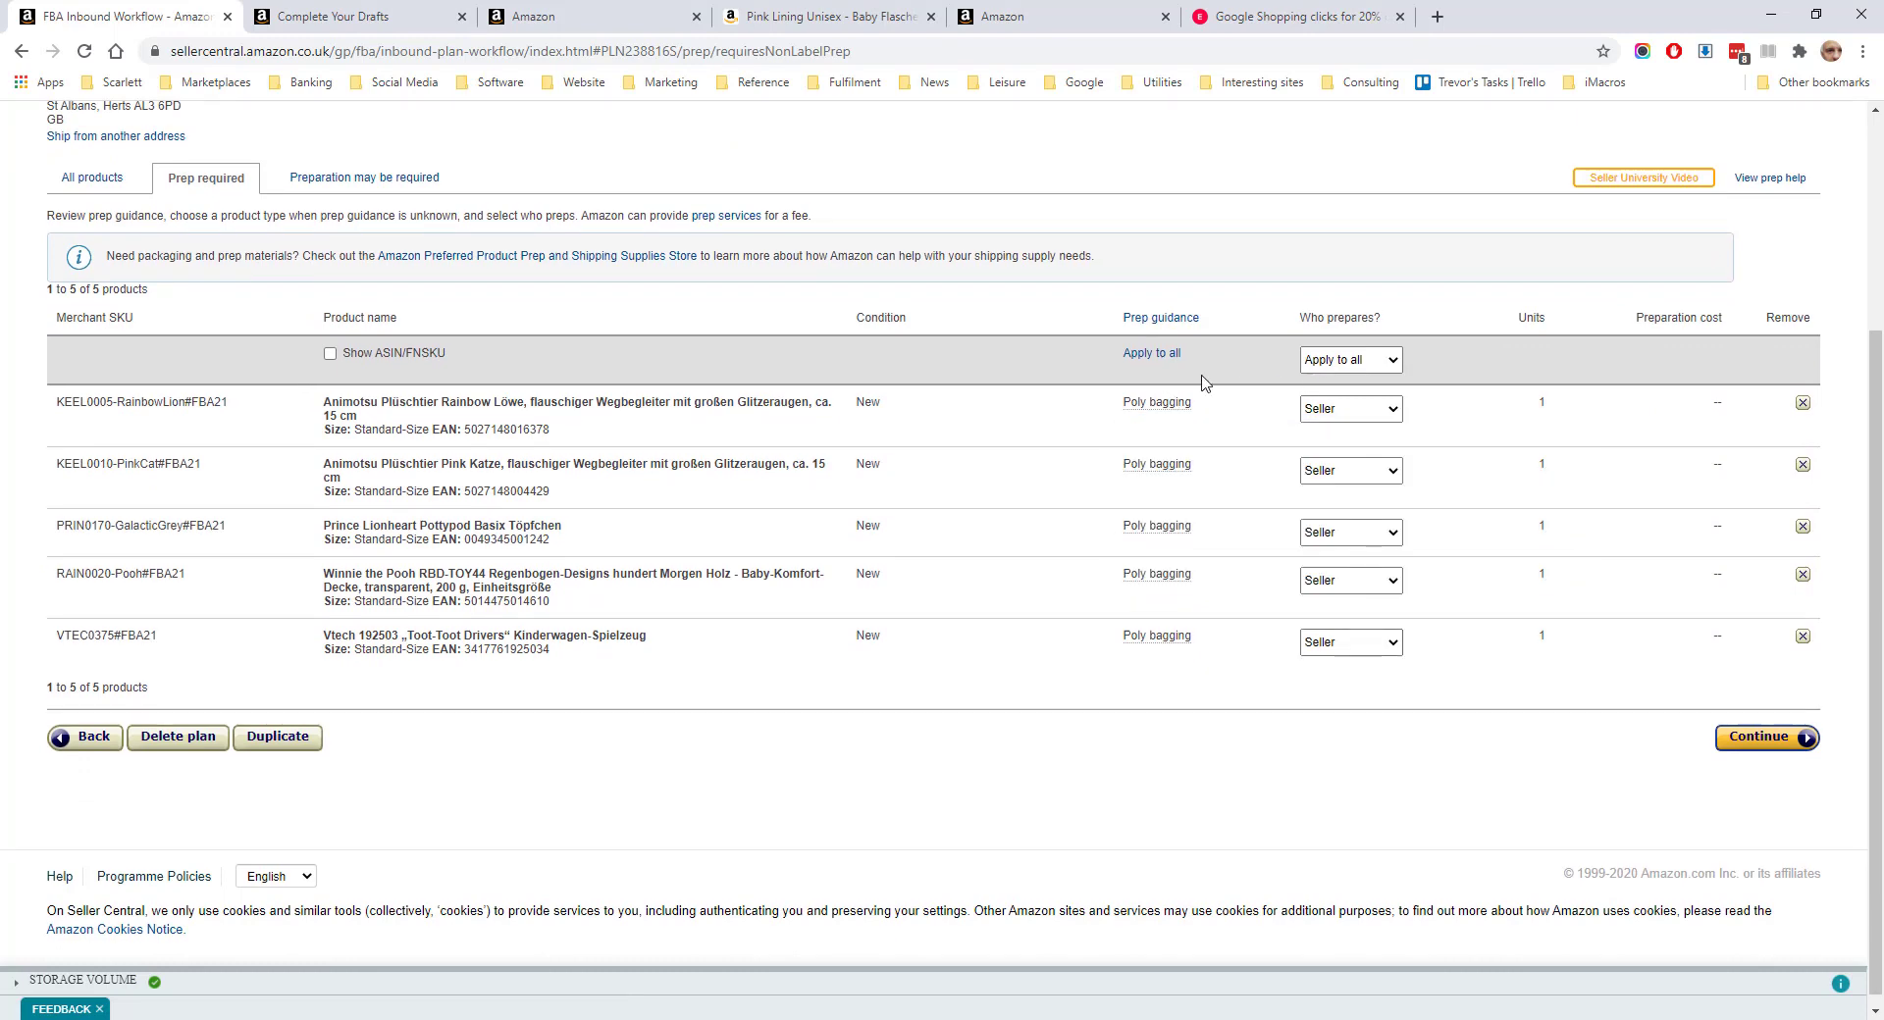
Try Amazon as the preparer of KEEL0005-RainbowLion#FBA21 and set it back to Seller.
left_click(1351, 409)
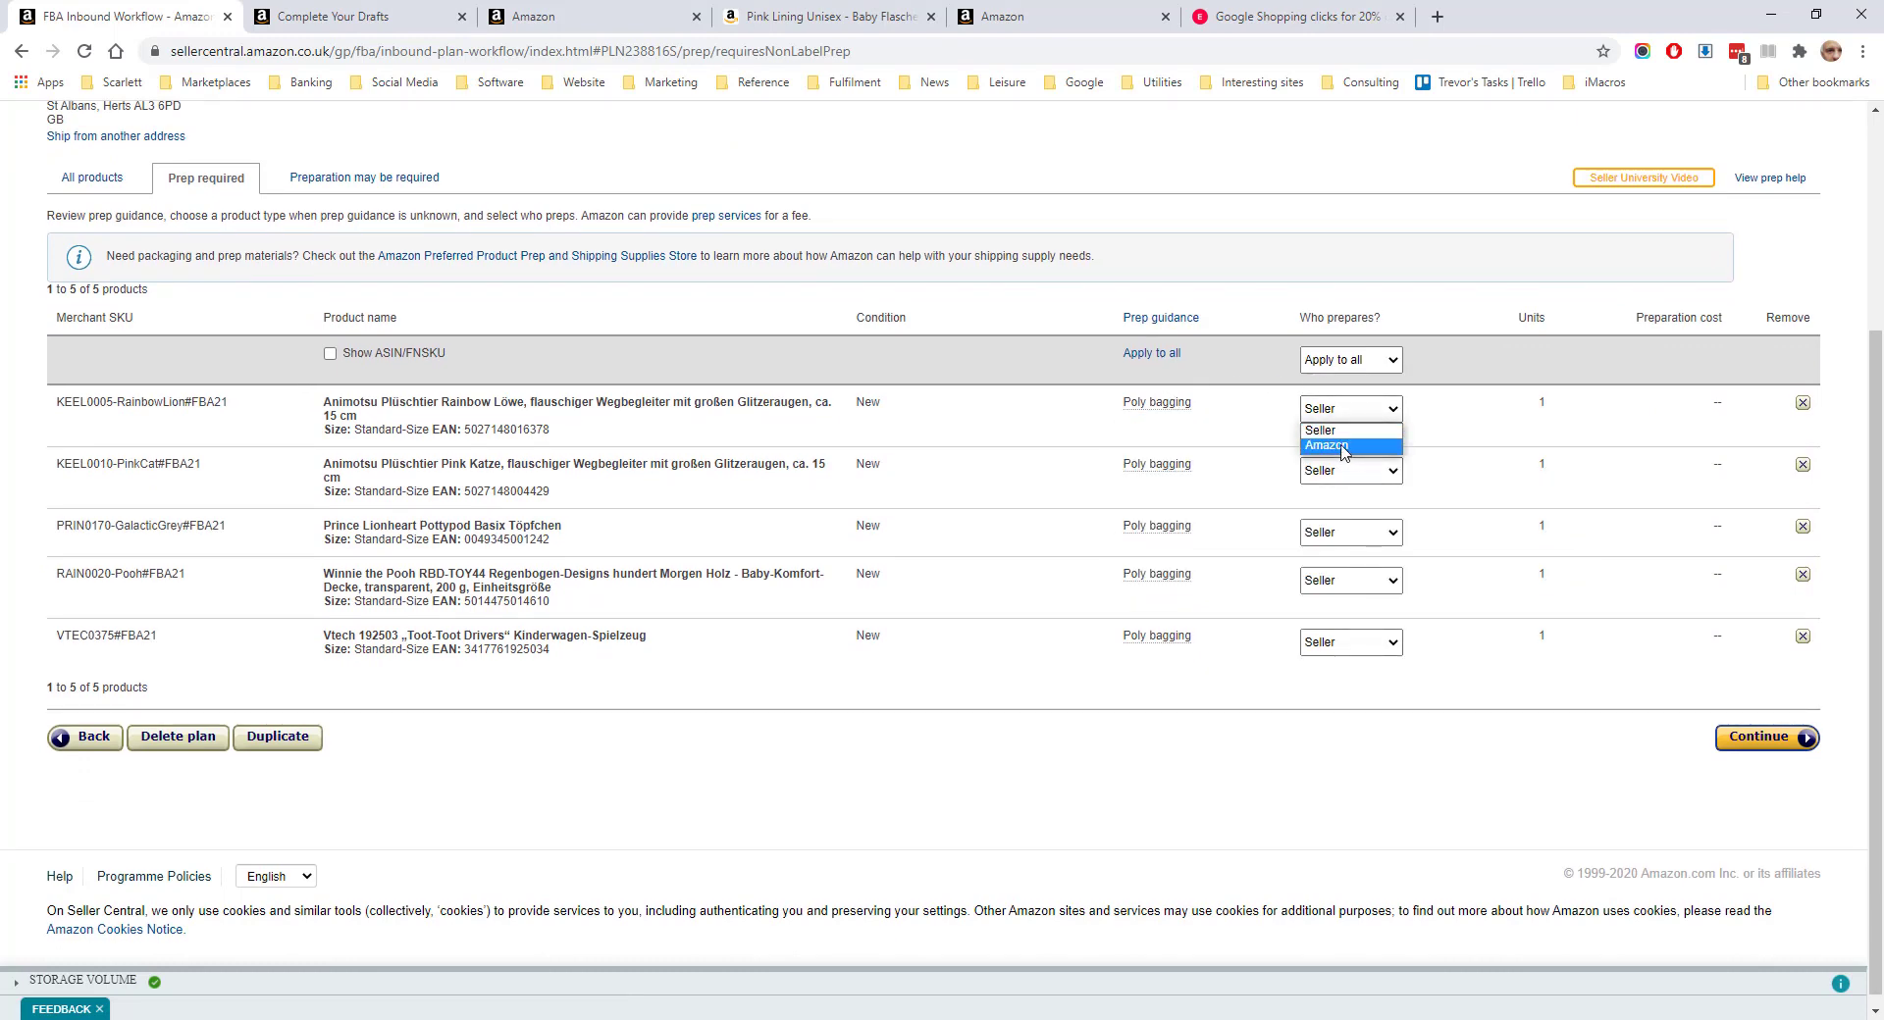
left_click(1346, 453)
left_click(1315, 504)
left_click(1310, 520)
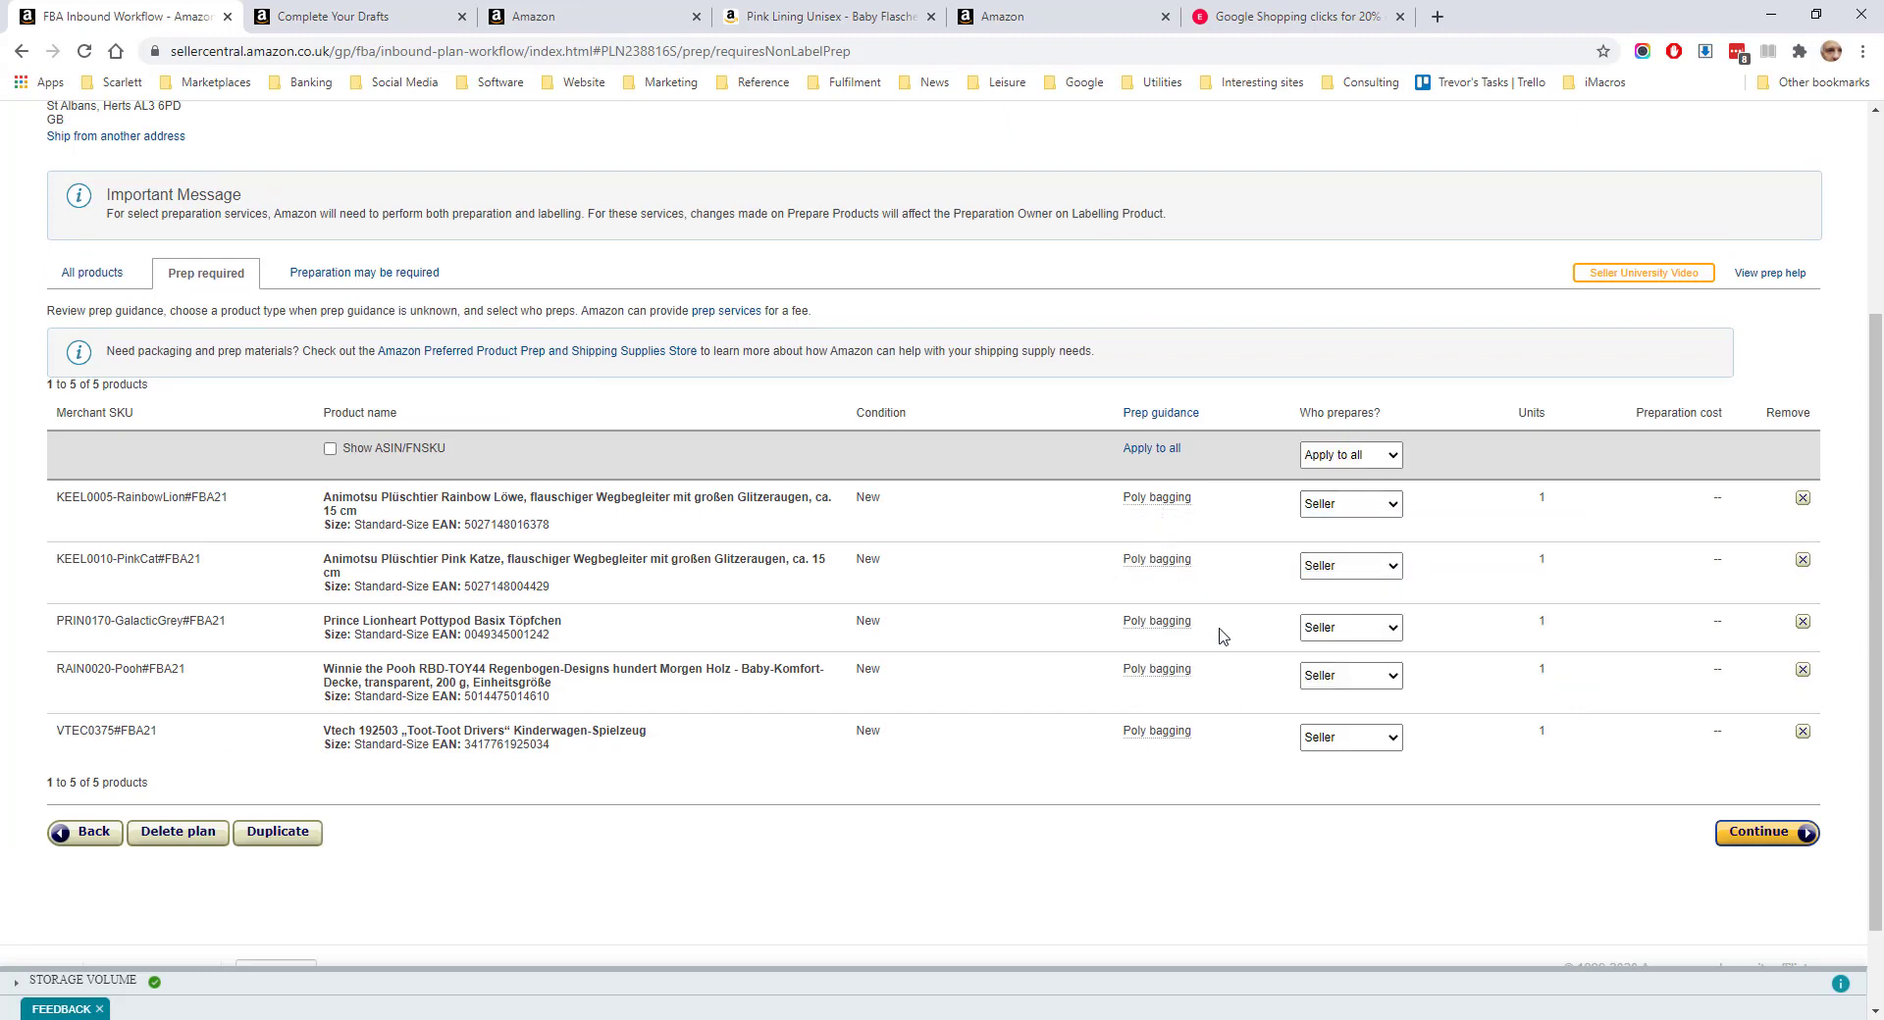
Accept the preparation settings, check the labelling list down to its print options, and continue to the shipment review.
left_click(1764, 834)
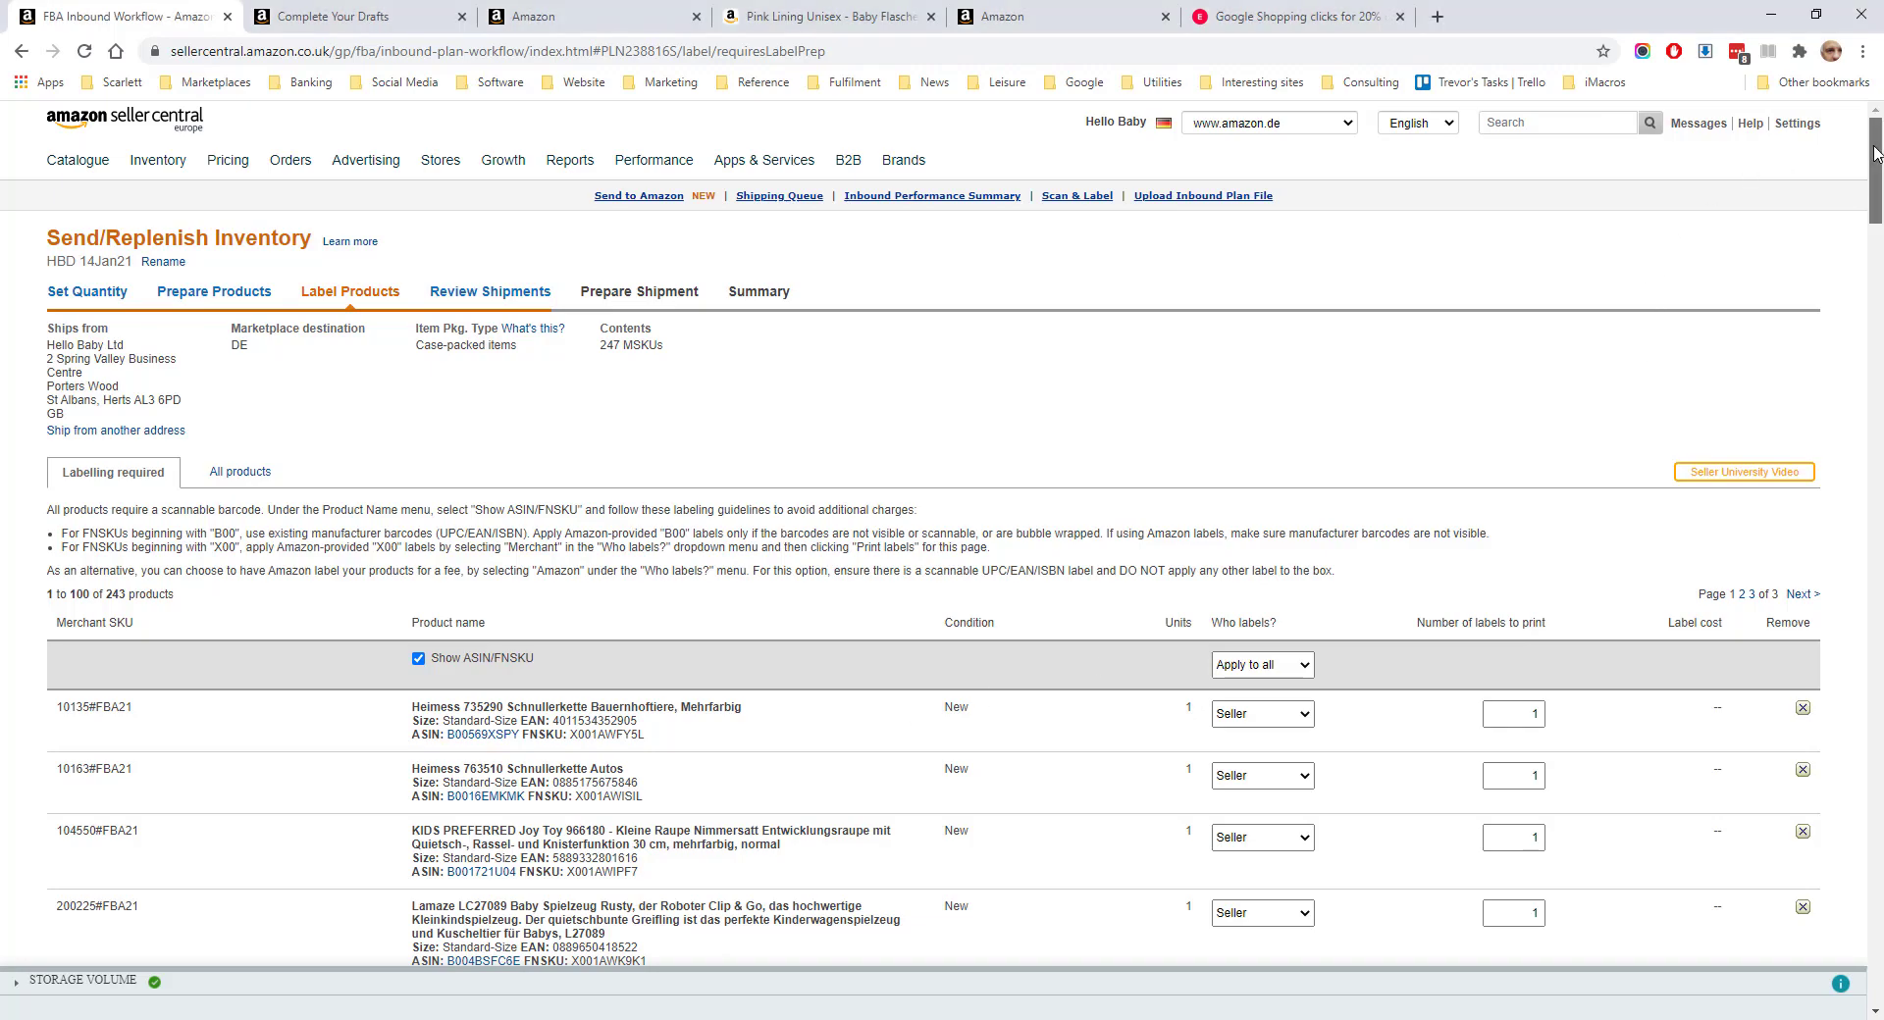
left_click_drag(1875, 196, 1854, 829)
scroll(1007, 801, "down", 10)
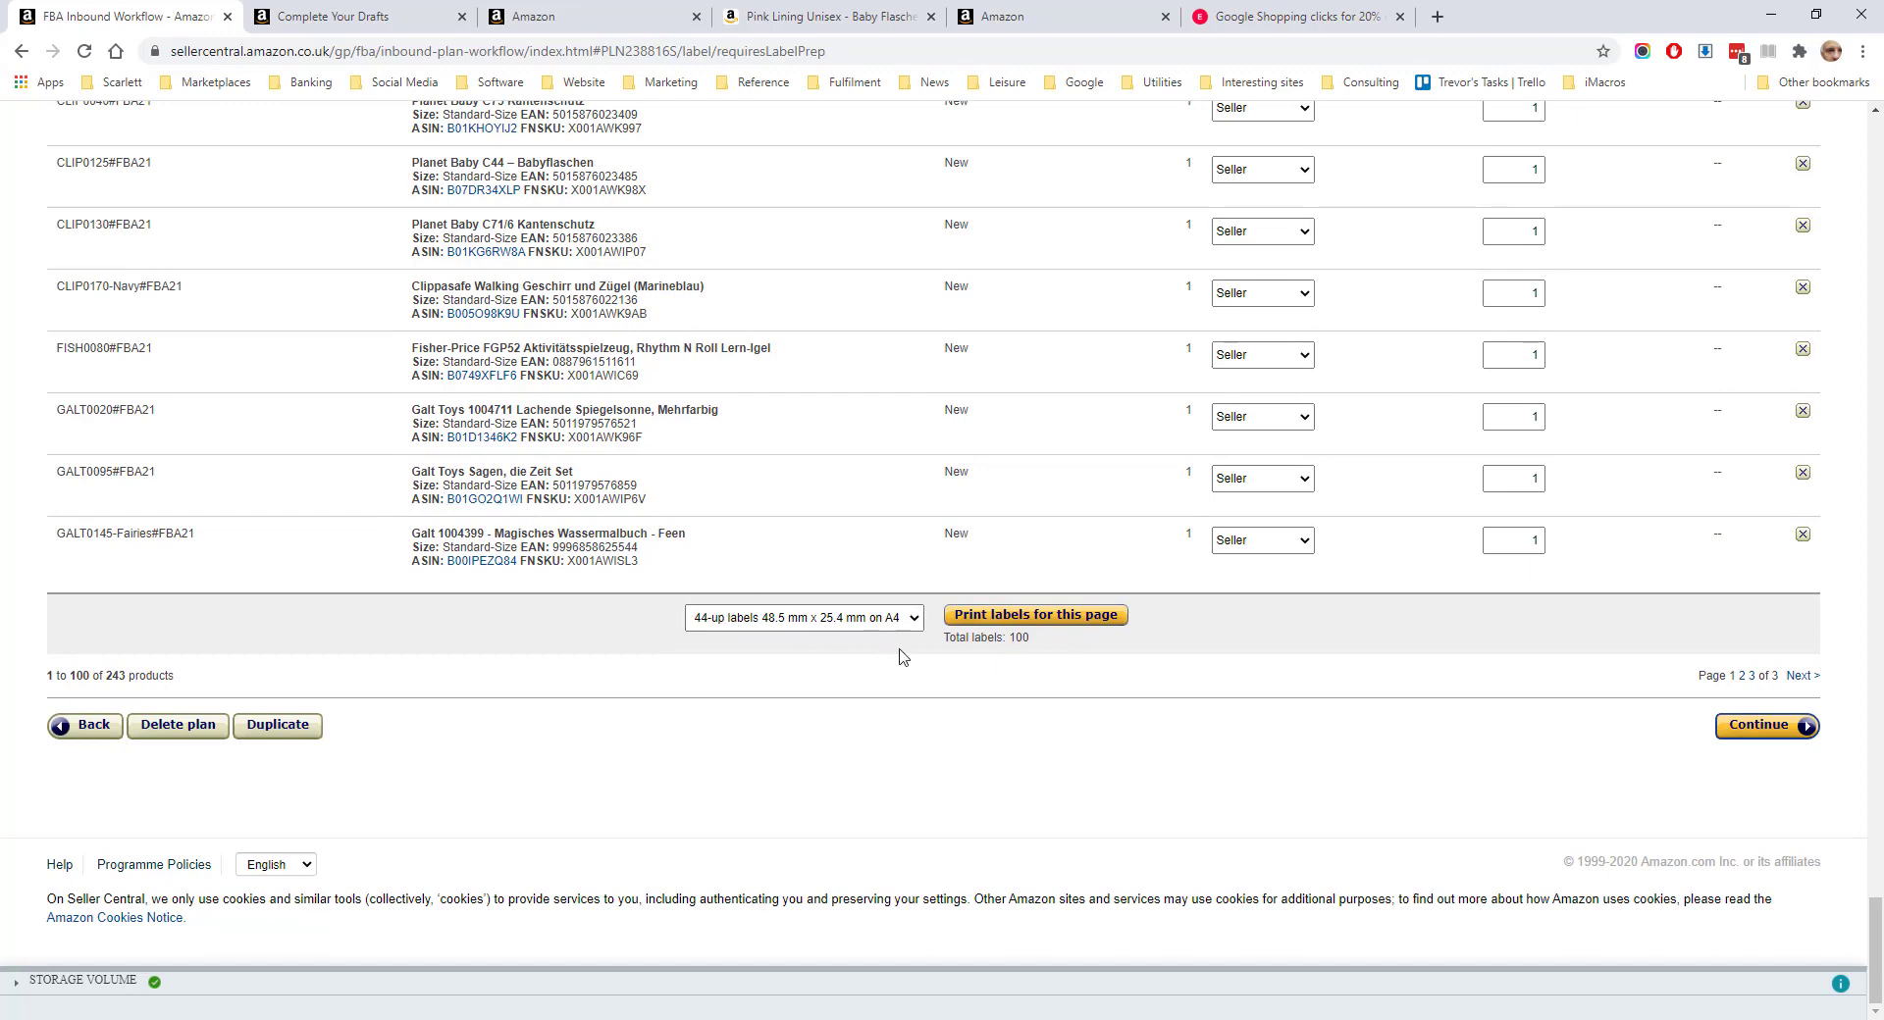
left_click(1755, 733)
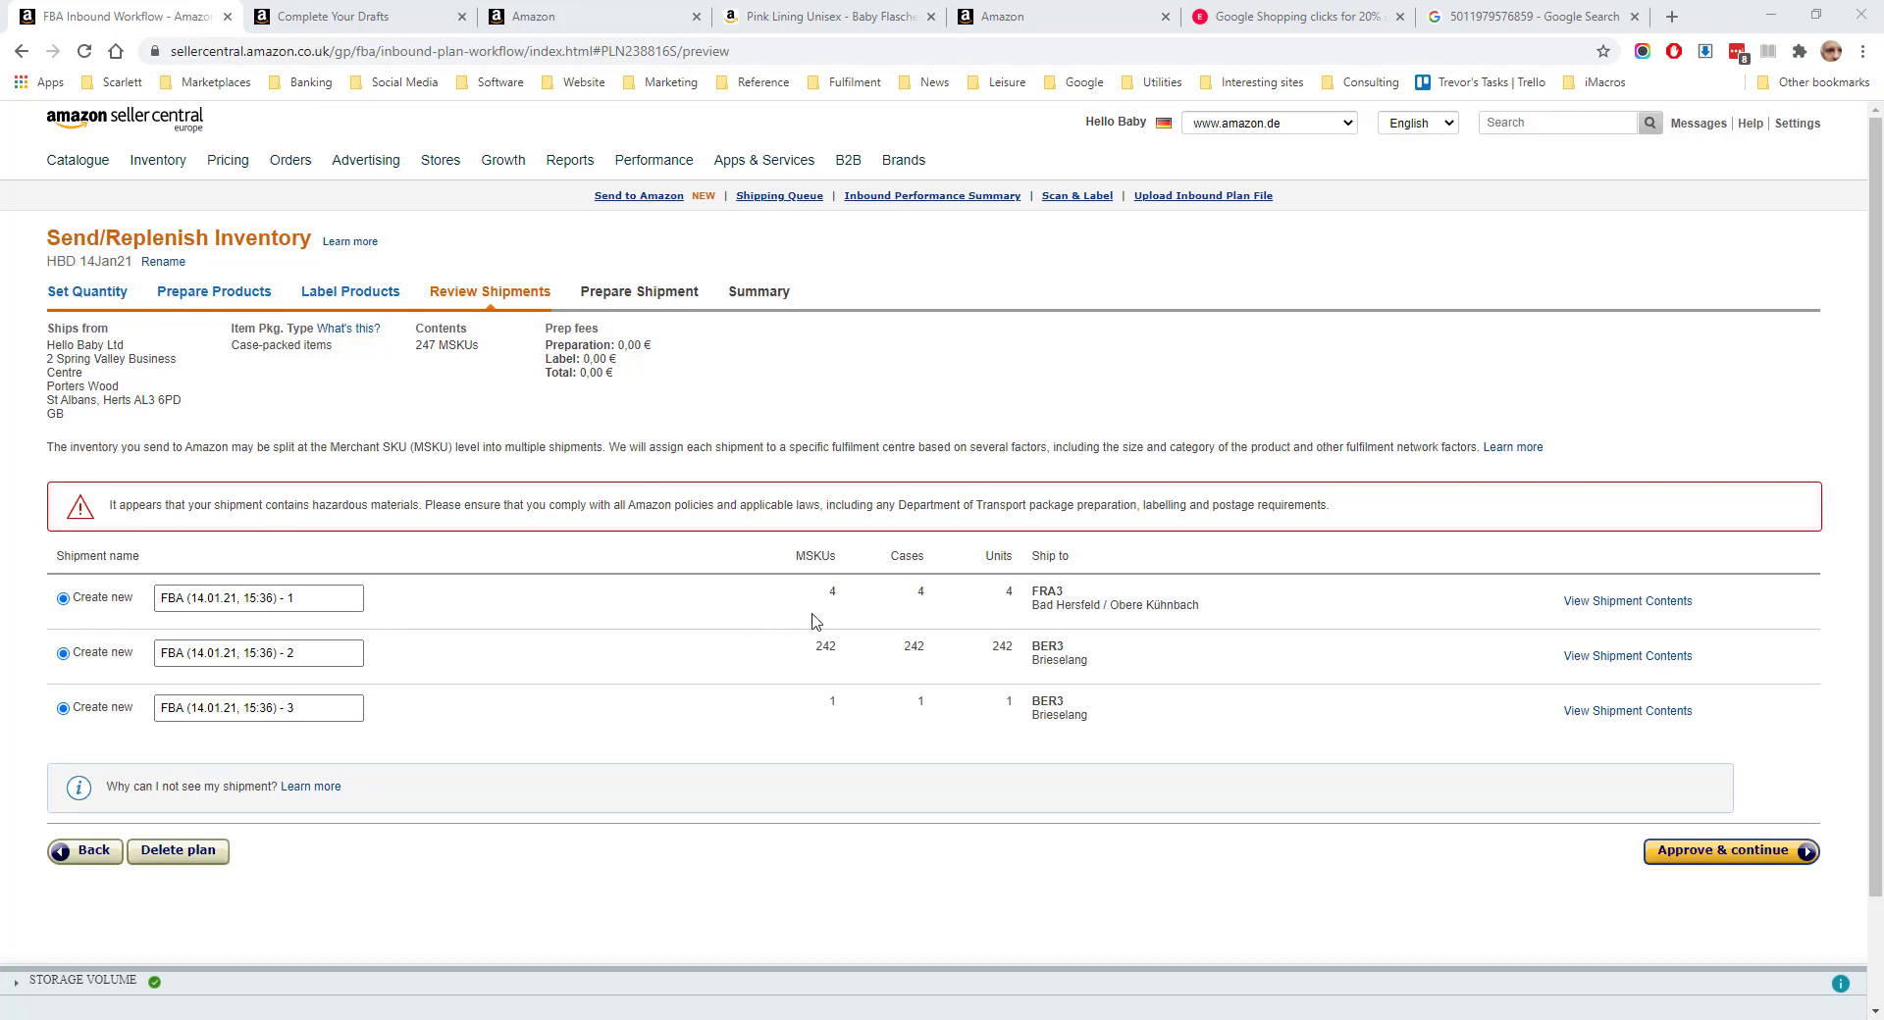
Review and approve the proposed shipment split, and open the first shipment, going to FRA3, for preparation.
left_click_drag(836, 643, 783, 734)
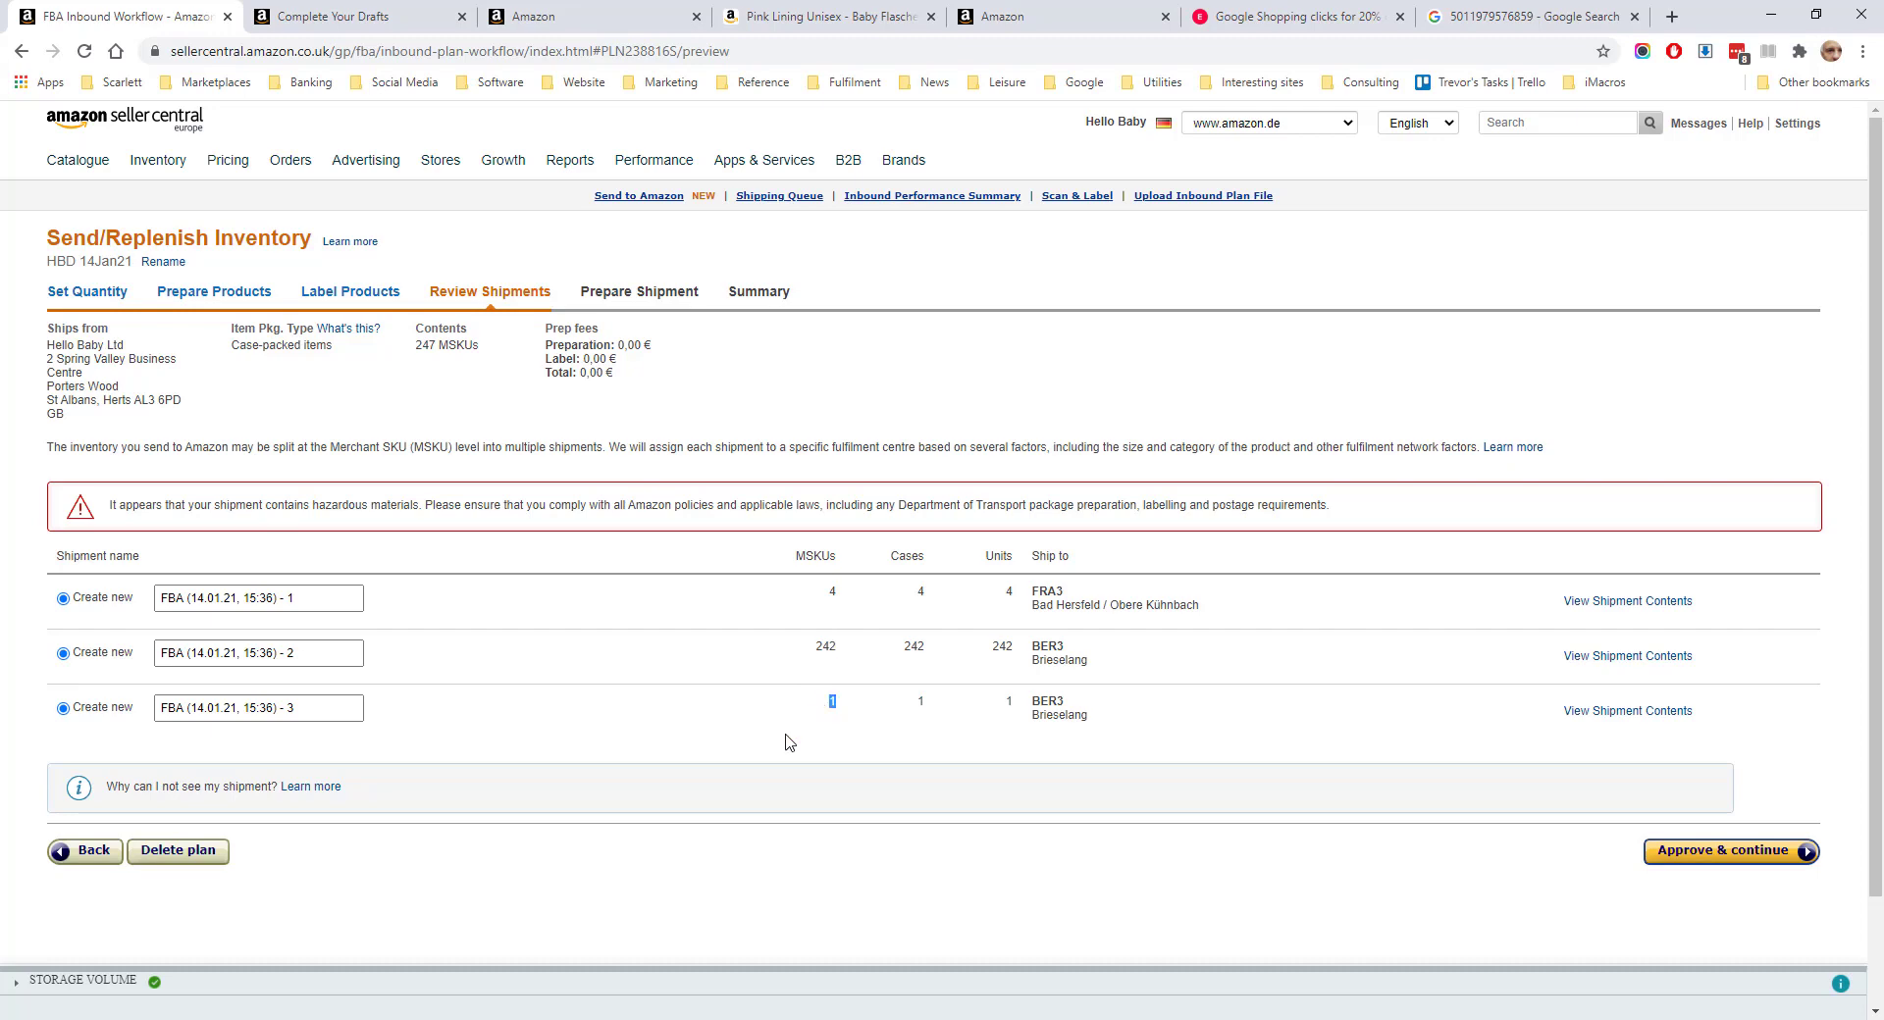
left_click(1724, 852)
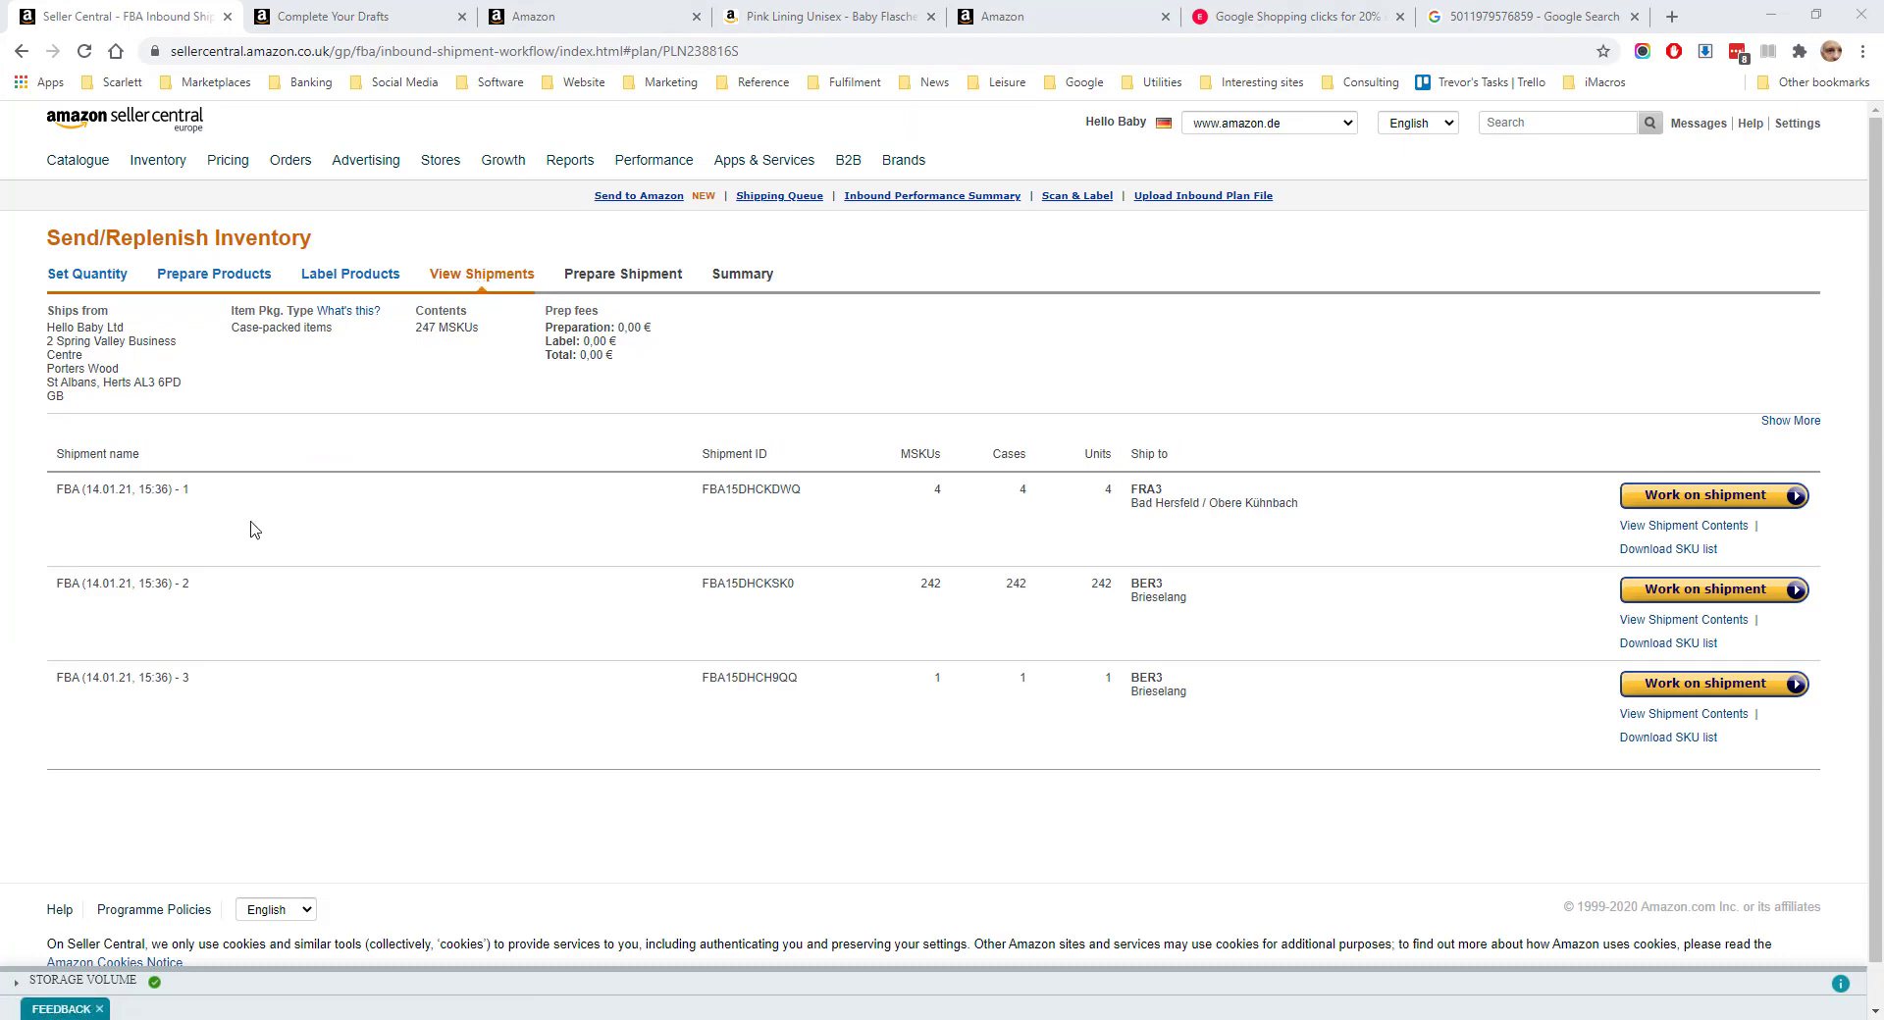
left_click(1658, 496)
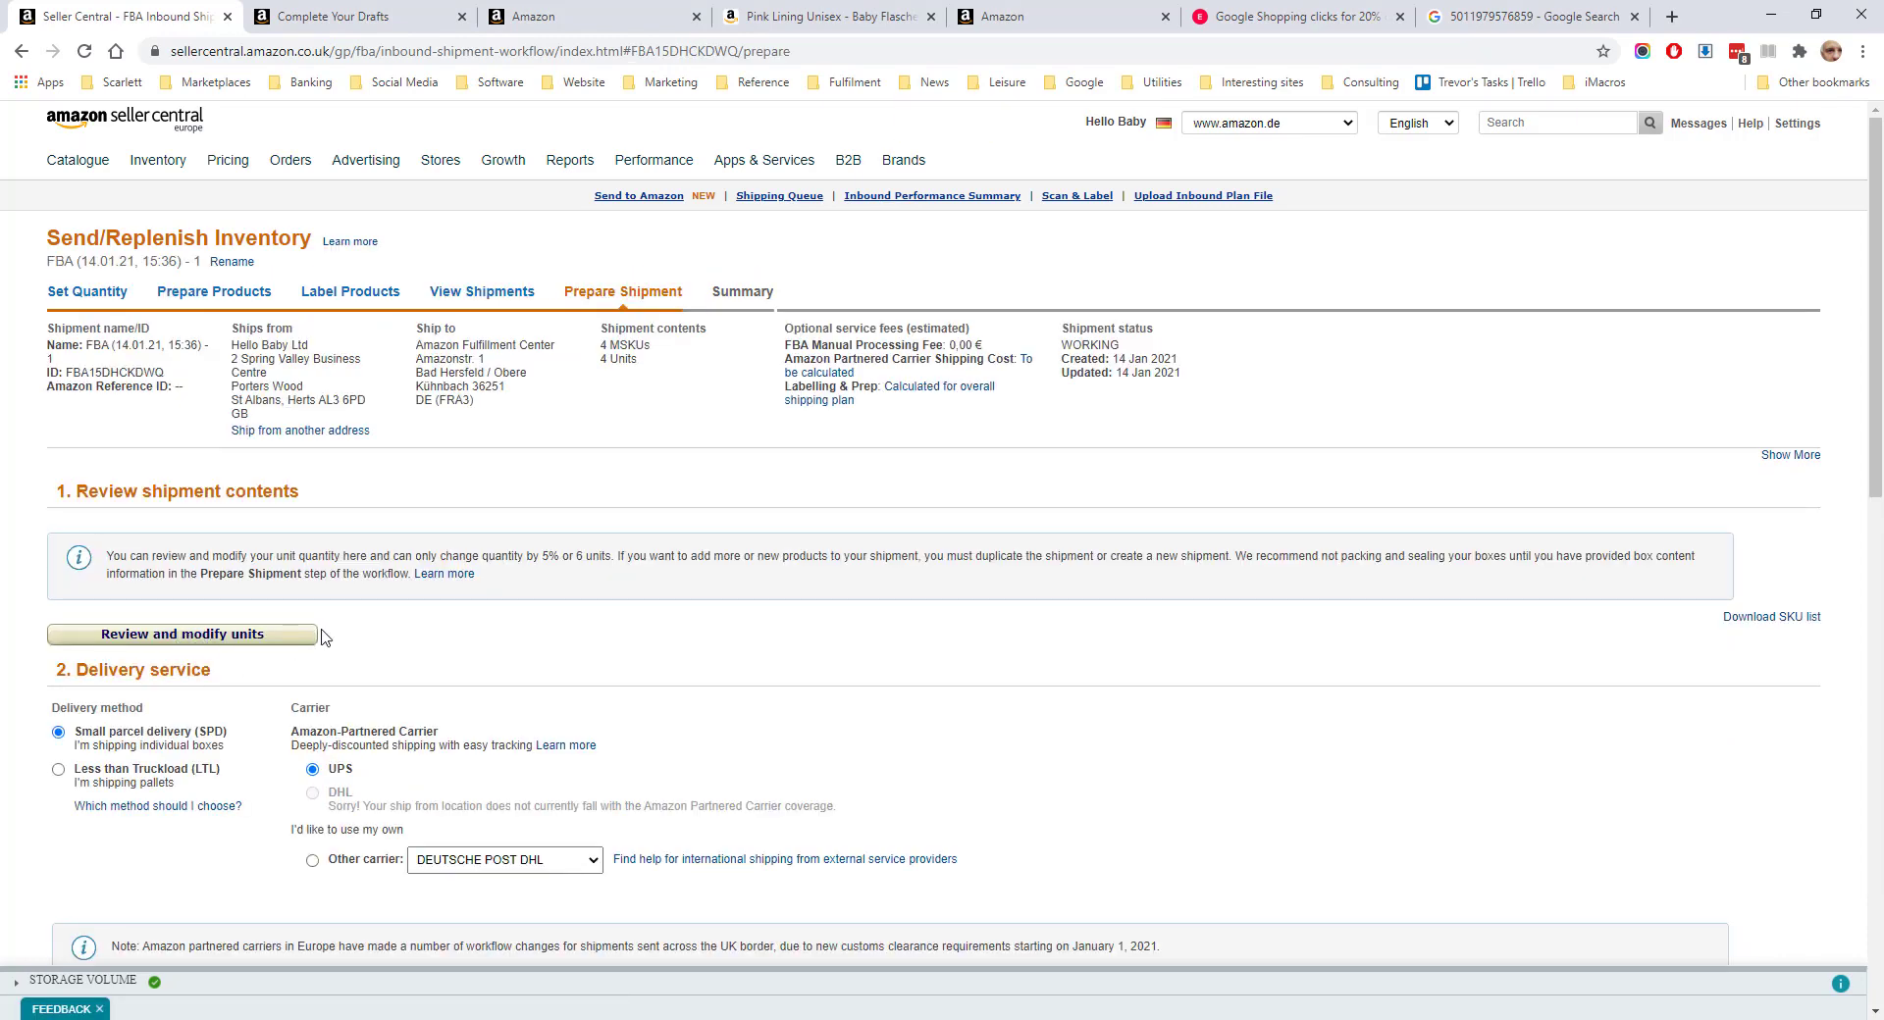
Review the delivery service options and set the shipment packing to Everything in one box.
scroll(491, 632, "down", 2)
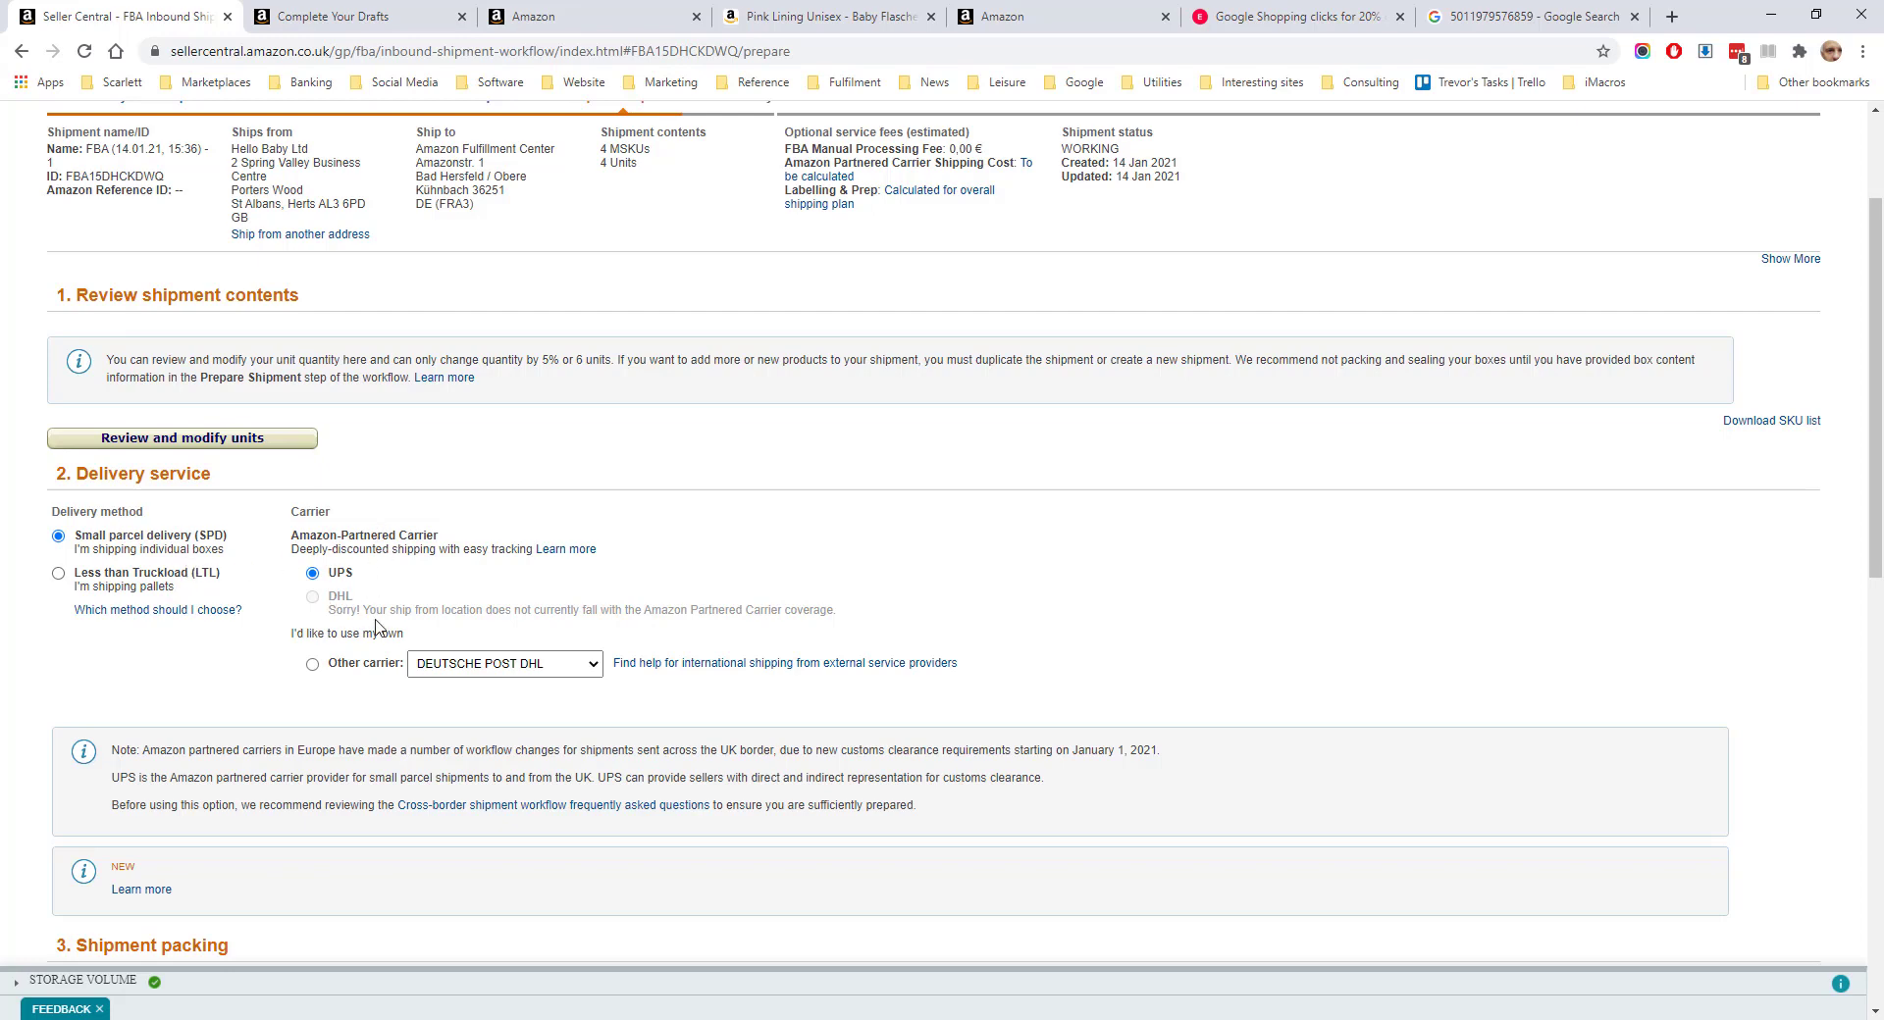
scroll(199, 481, "down", 5)
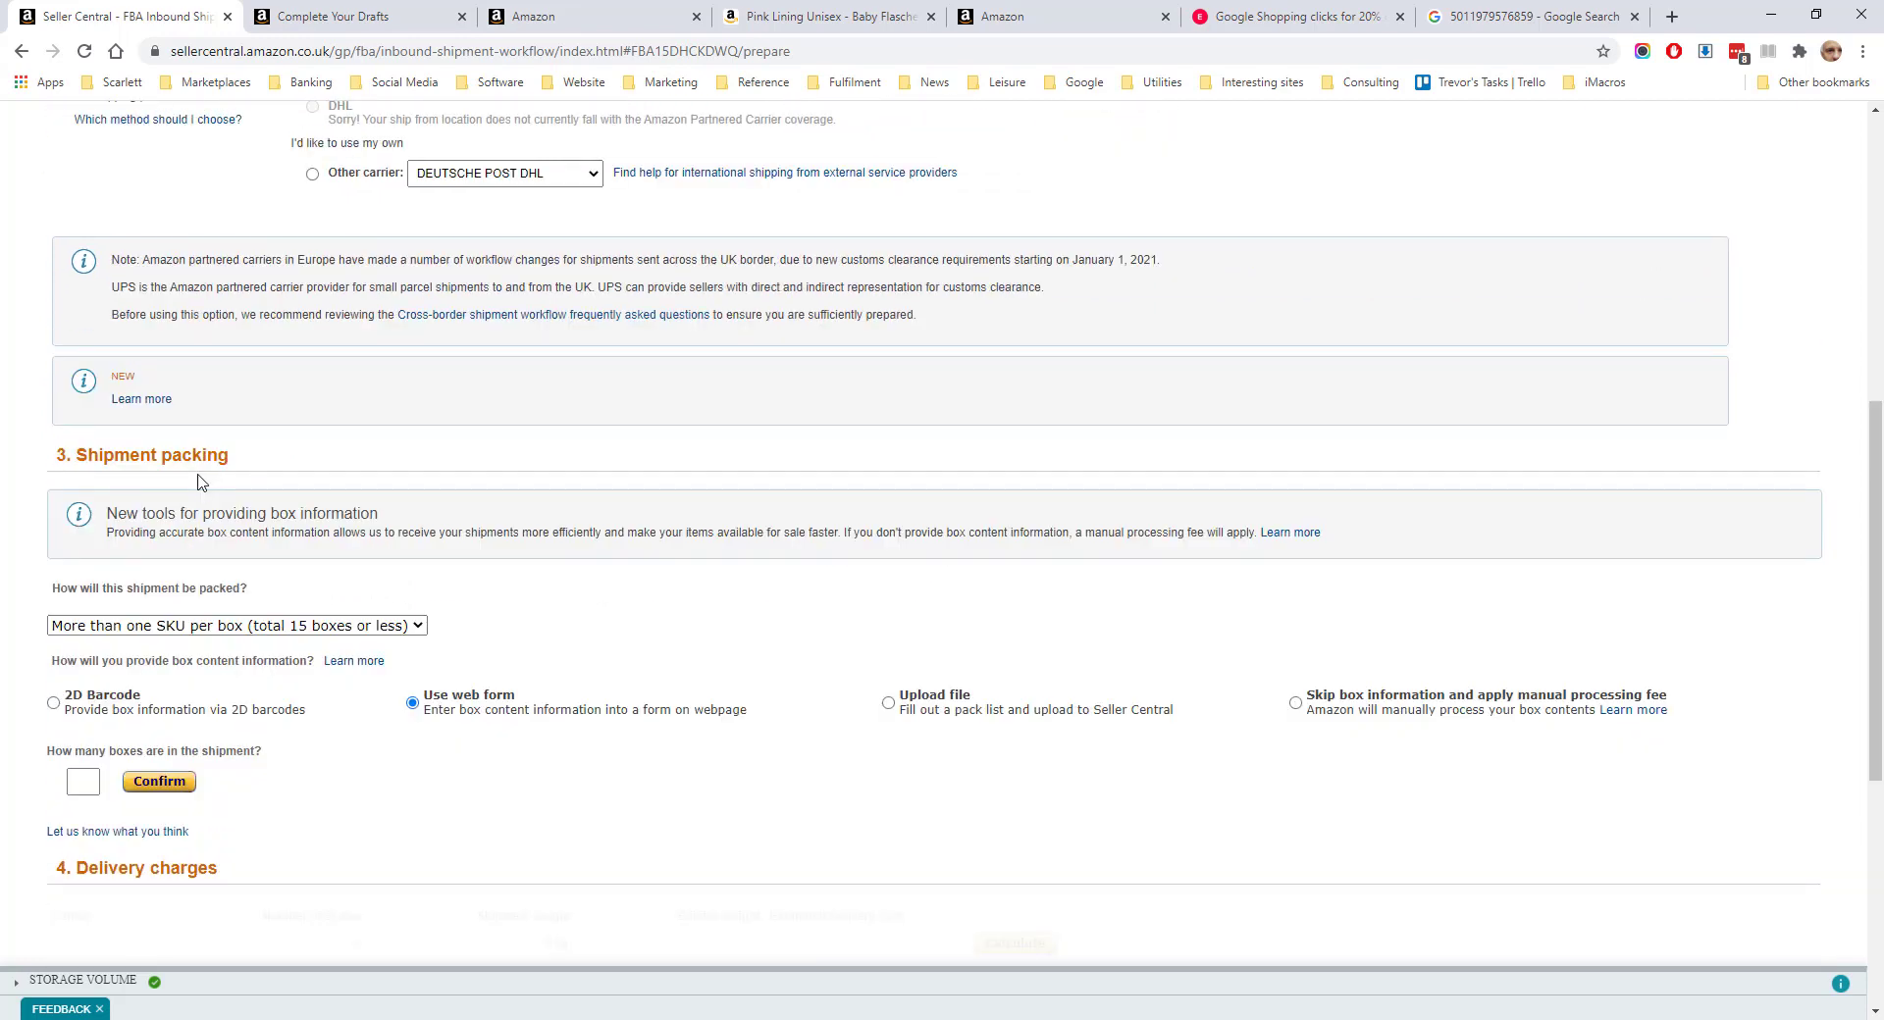
left_click(236, 625)
left_click(107, 643)
scroll(857, 666, "down", 2)
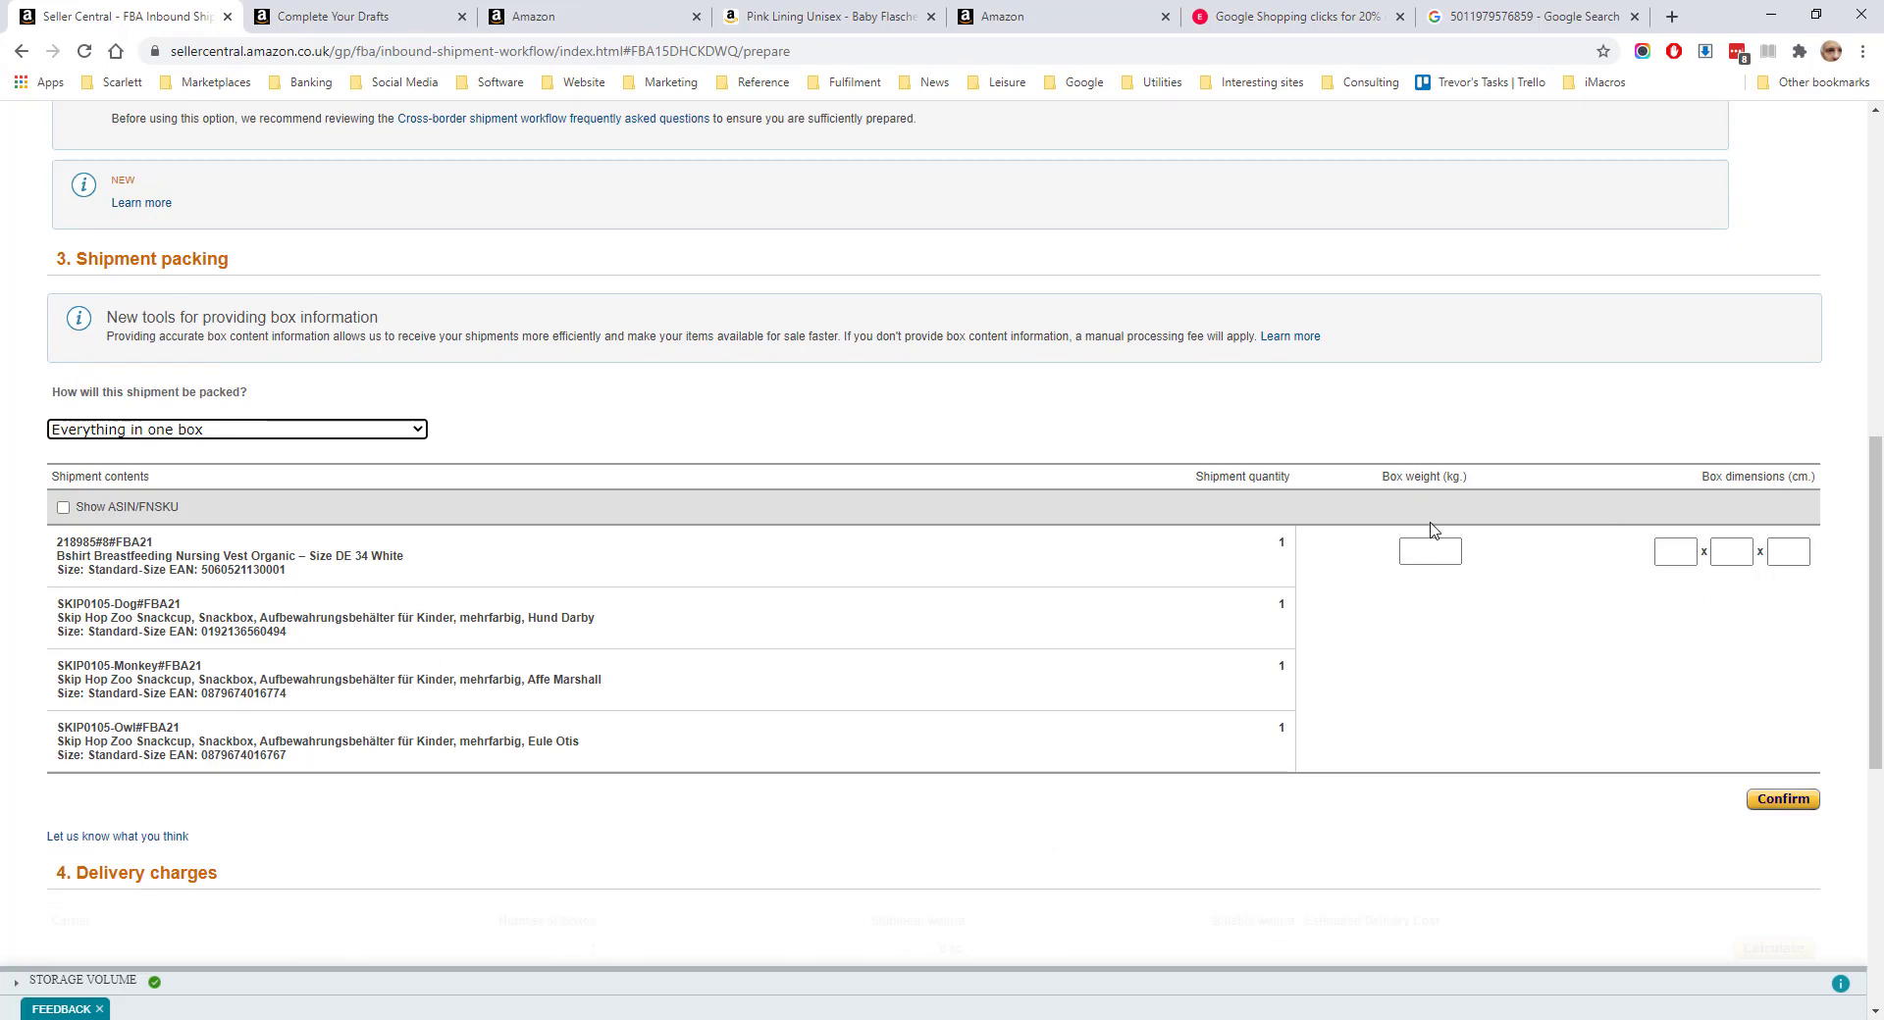
scroll(603, 626, "up", 1)
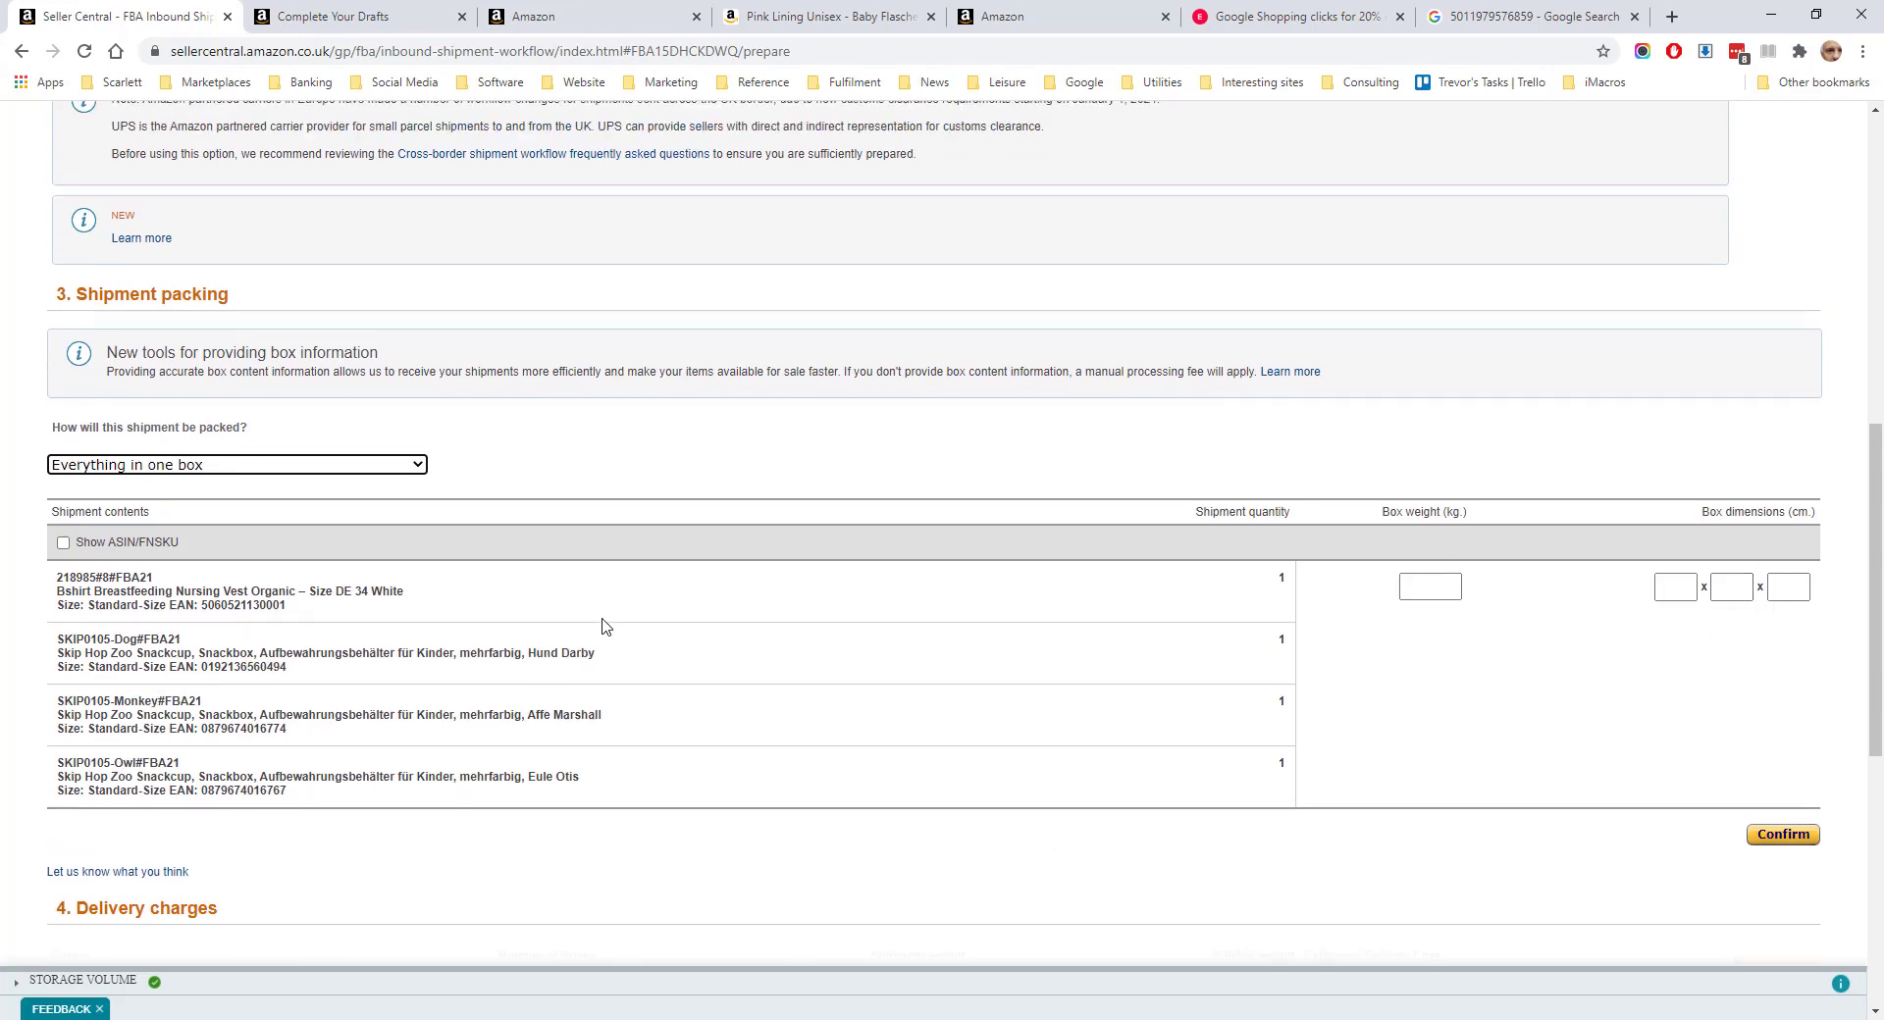
Change the shipment packing to One SKU per box.
scroll(603, 626, "up", 2)
left_click(380, 625)
left_click(378, 685)
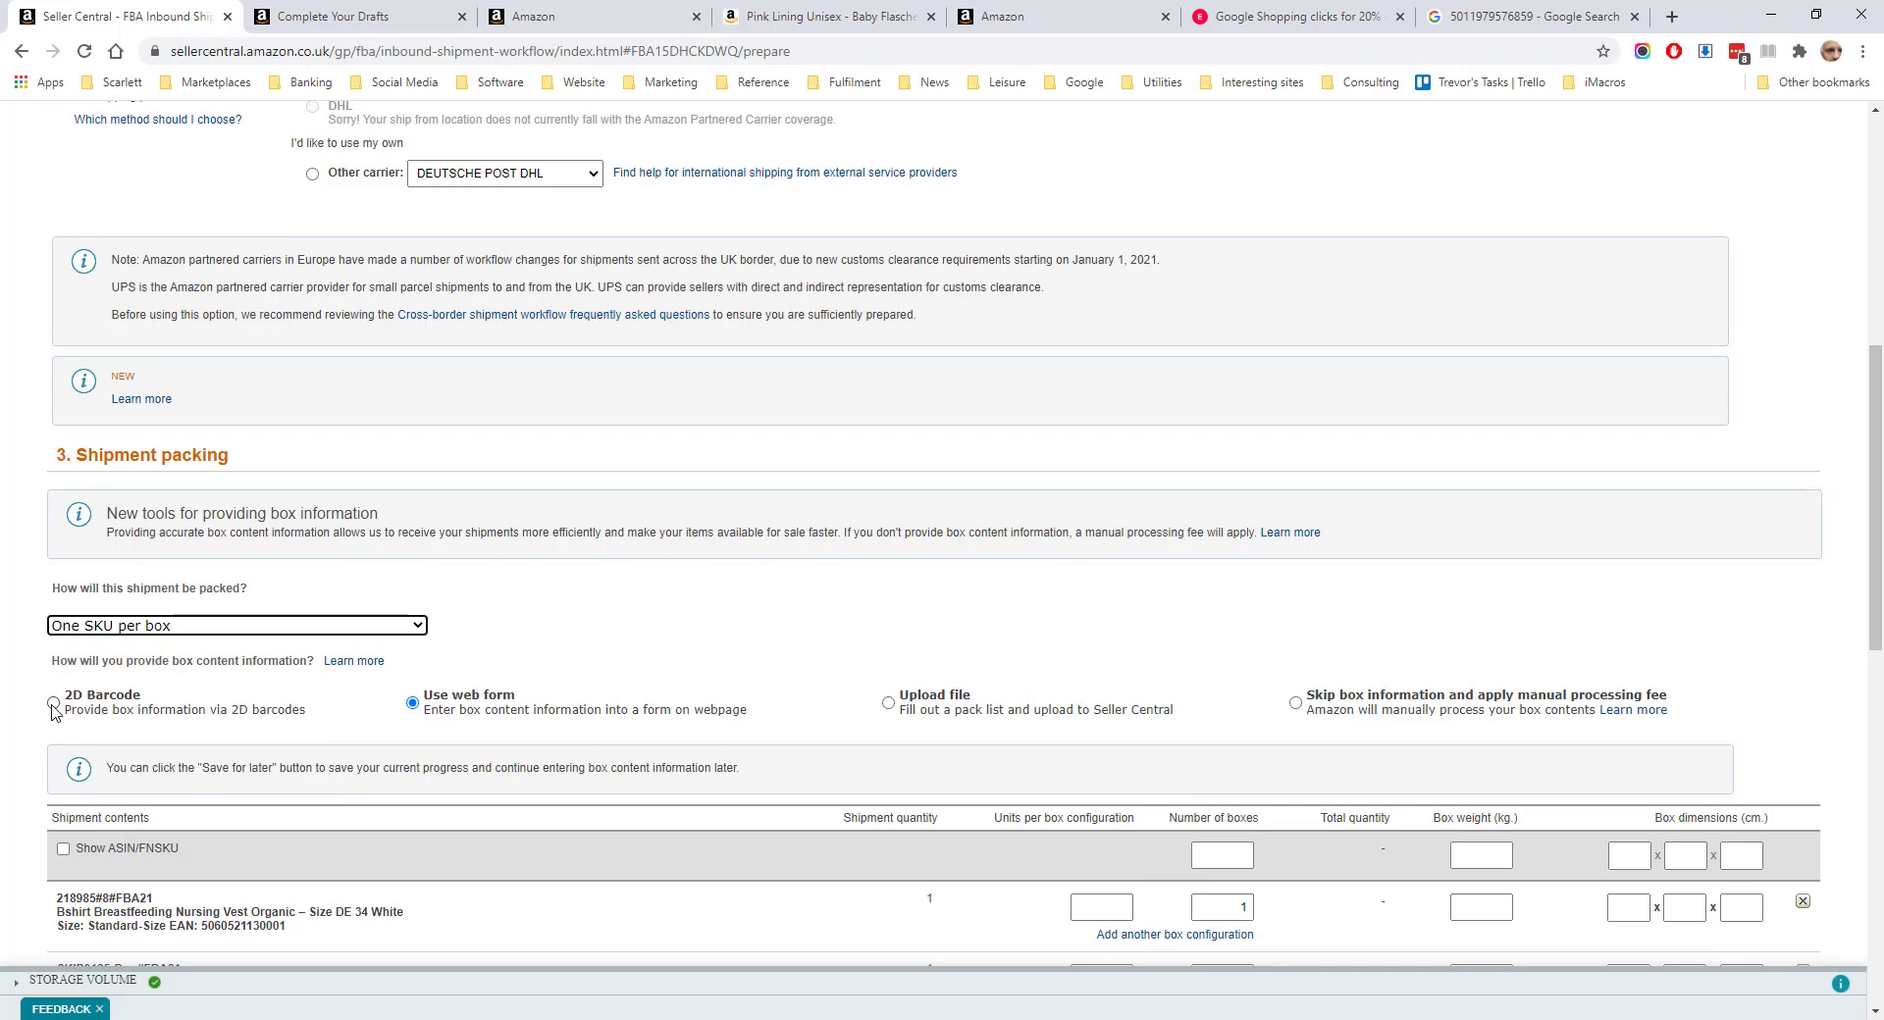
Try the 2D Barcode, Use web form, Upload file and Skip box information methods for providing box content.
left_click(53, 702)
scroll(204, 535, "down", 4)
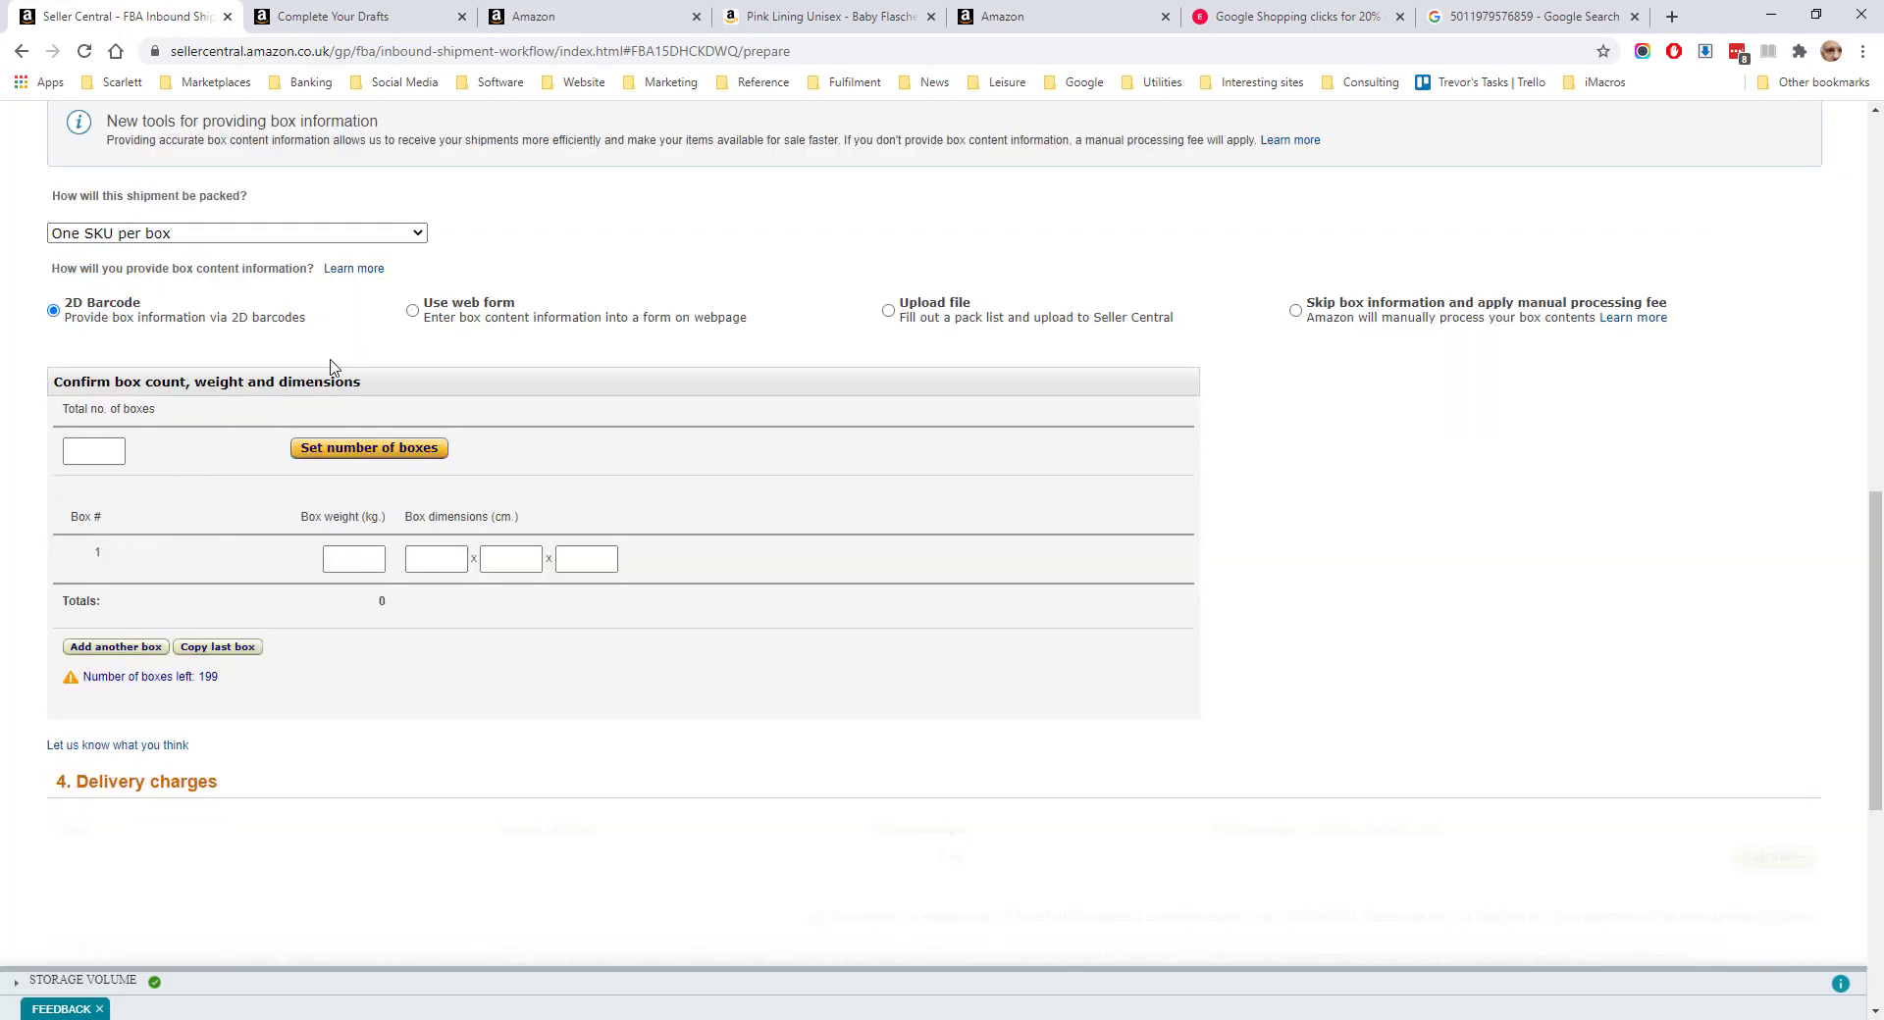
left_click(412, 311)
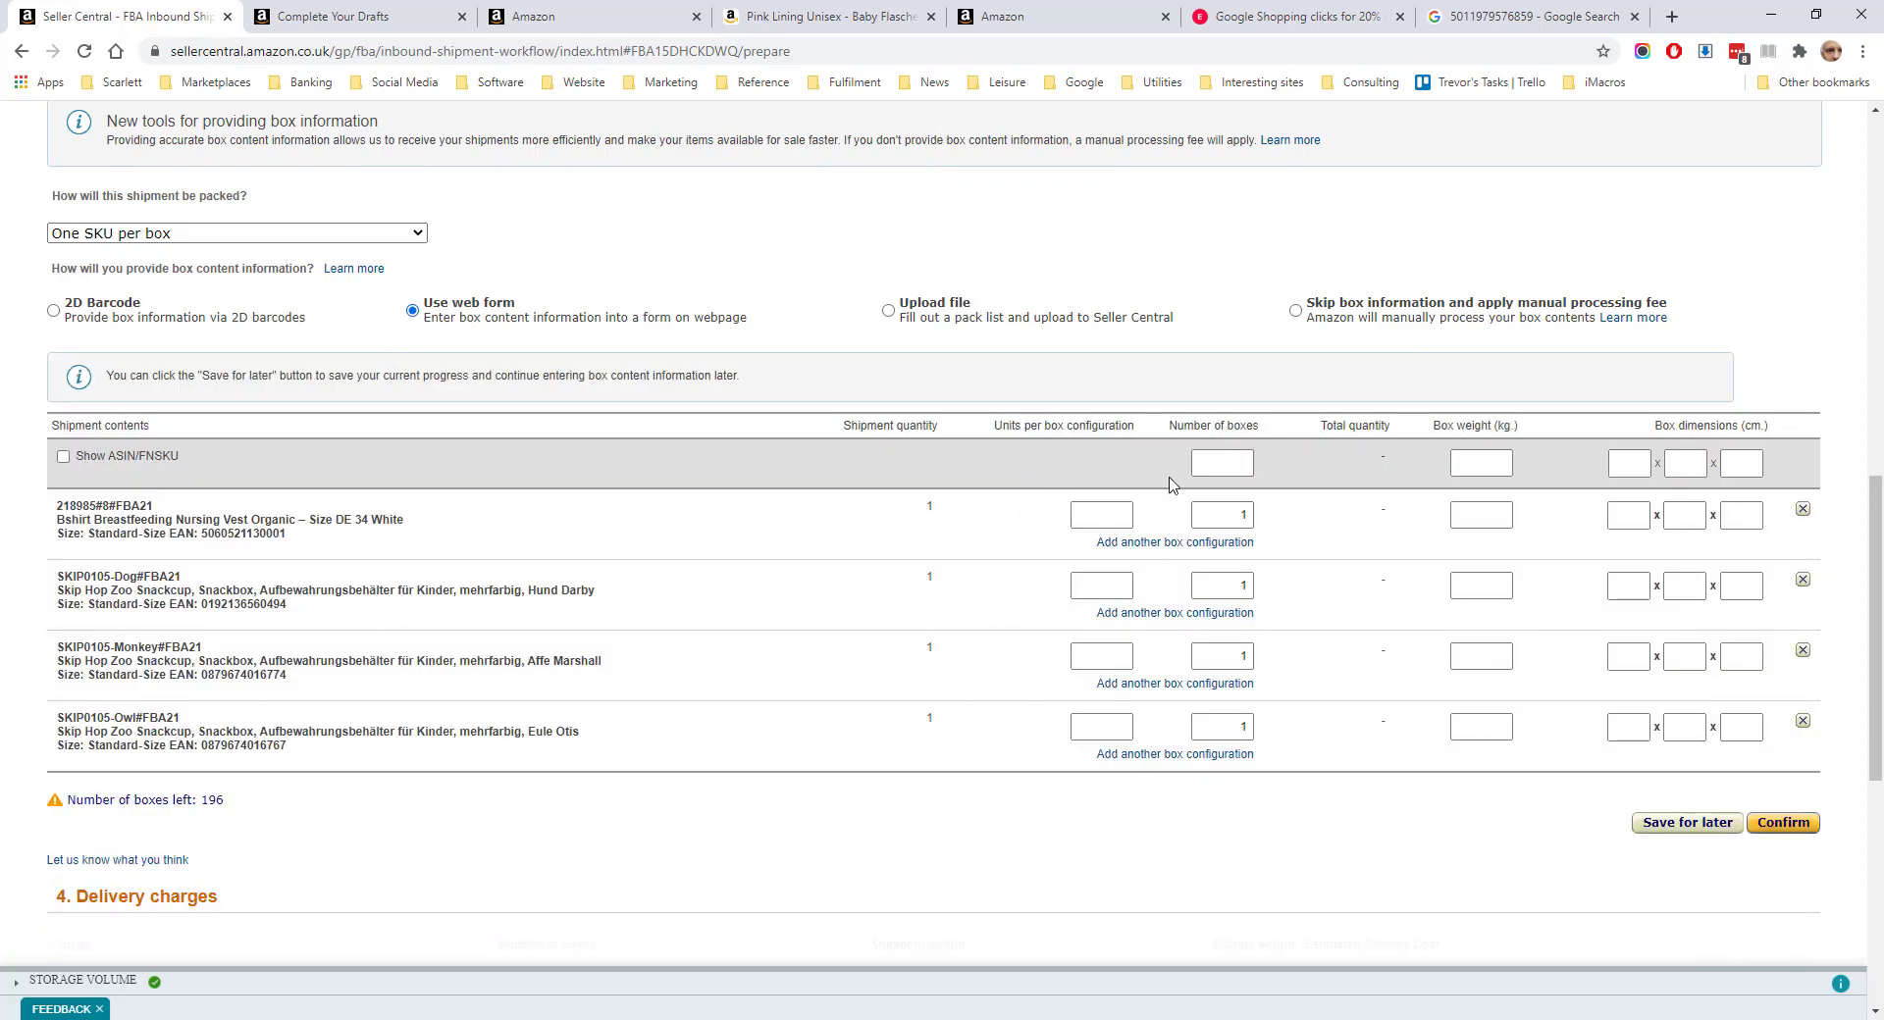
left_click(888, 311)
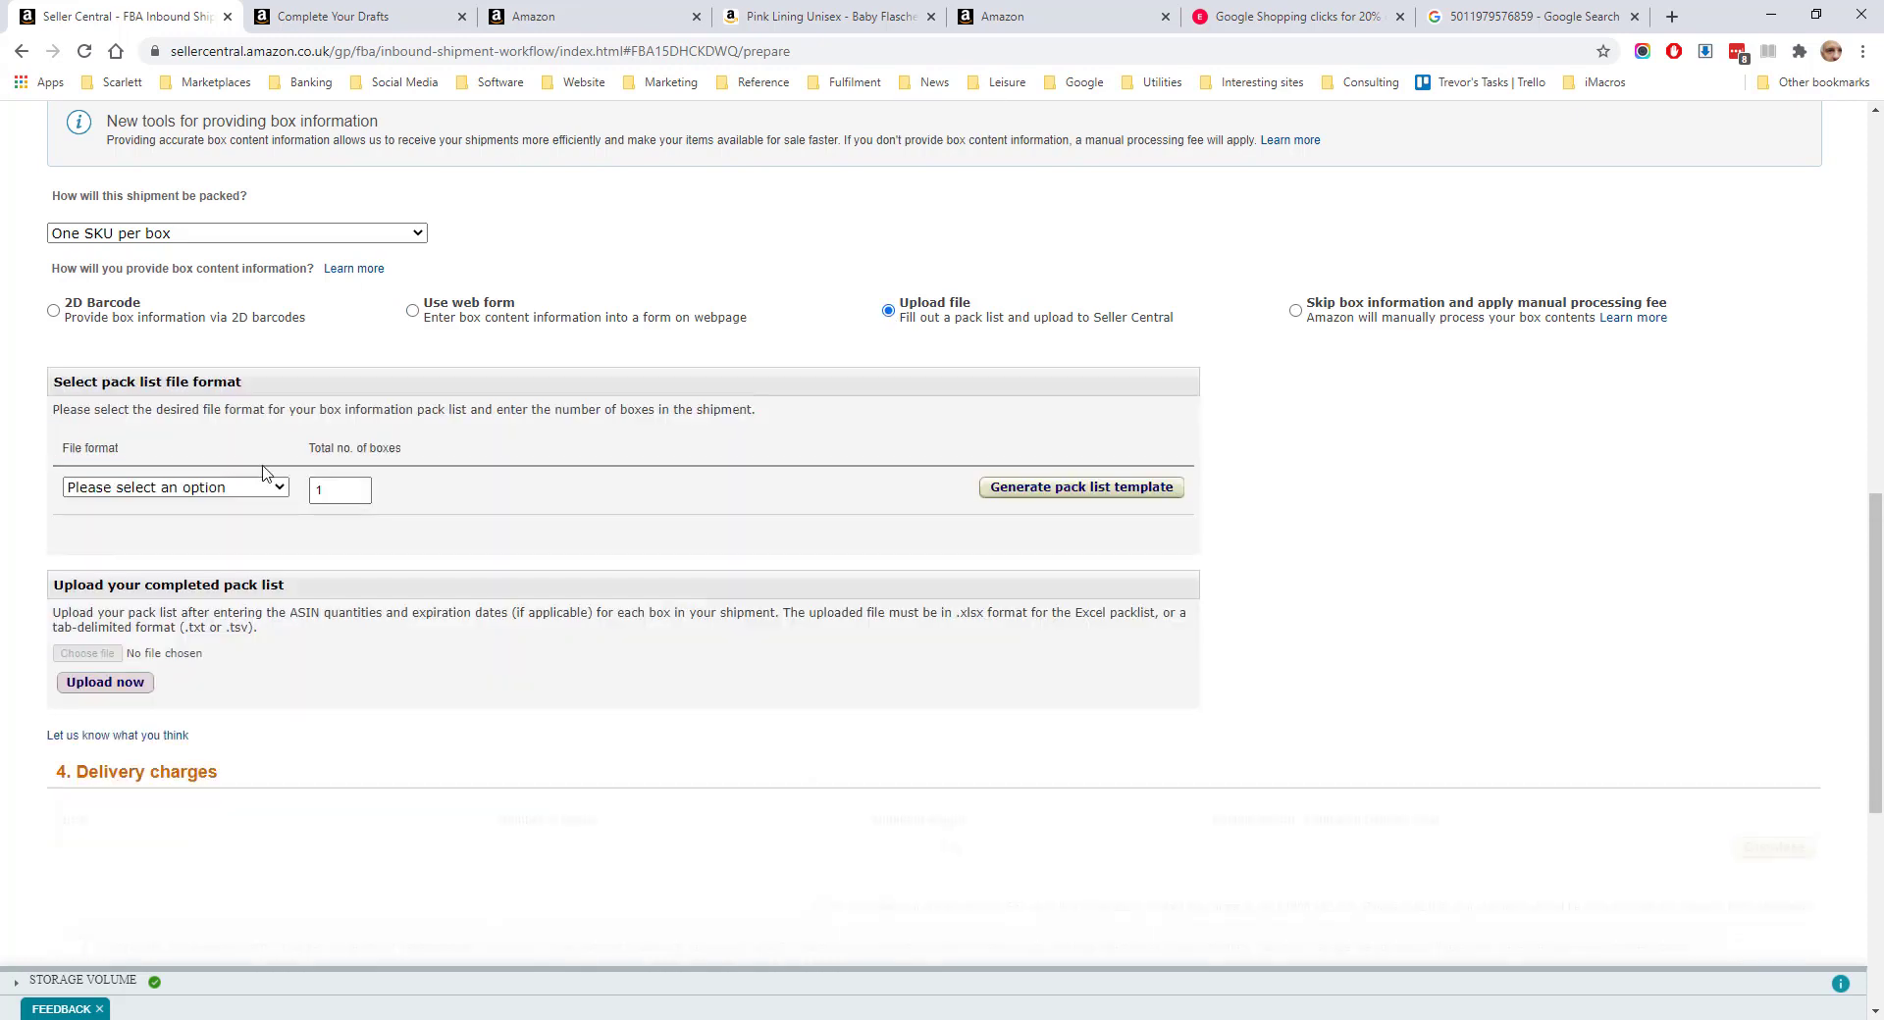
left_click(1294, 312)
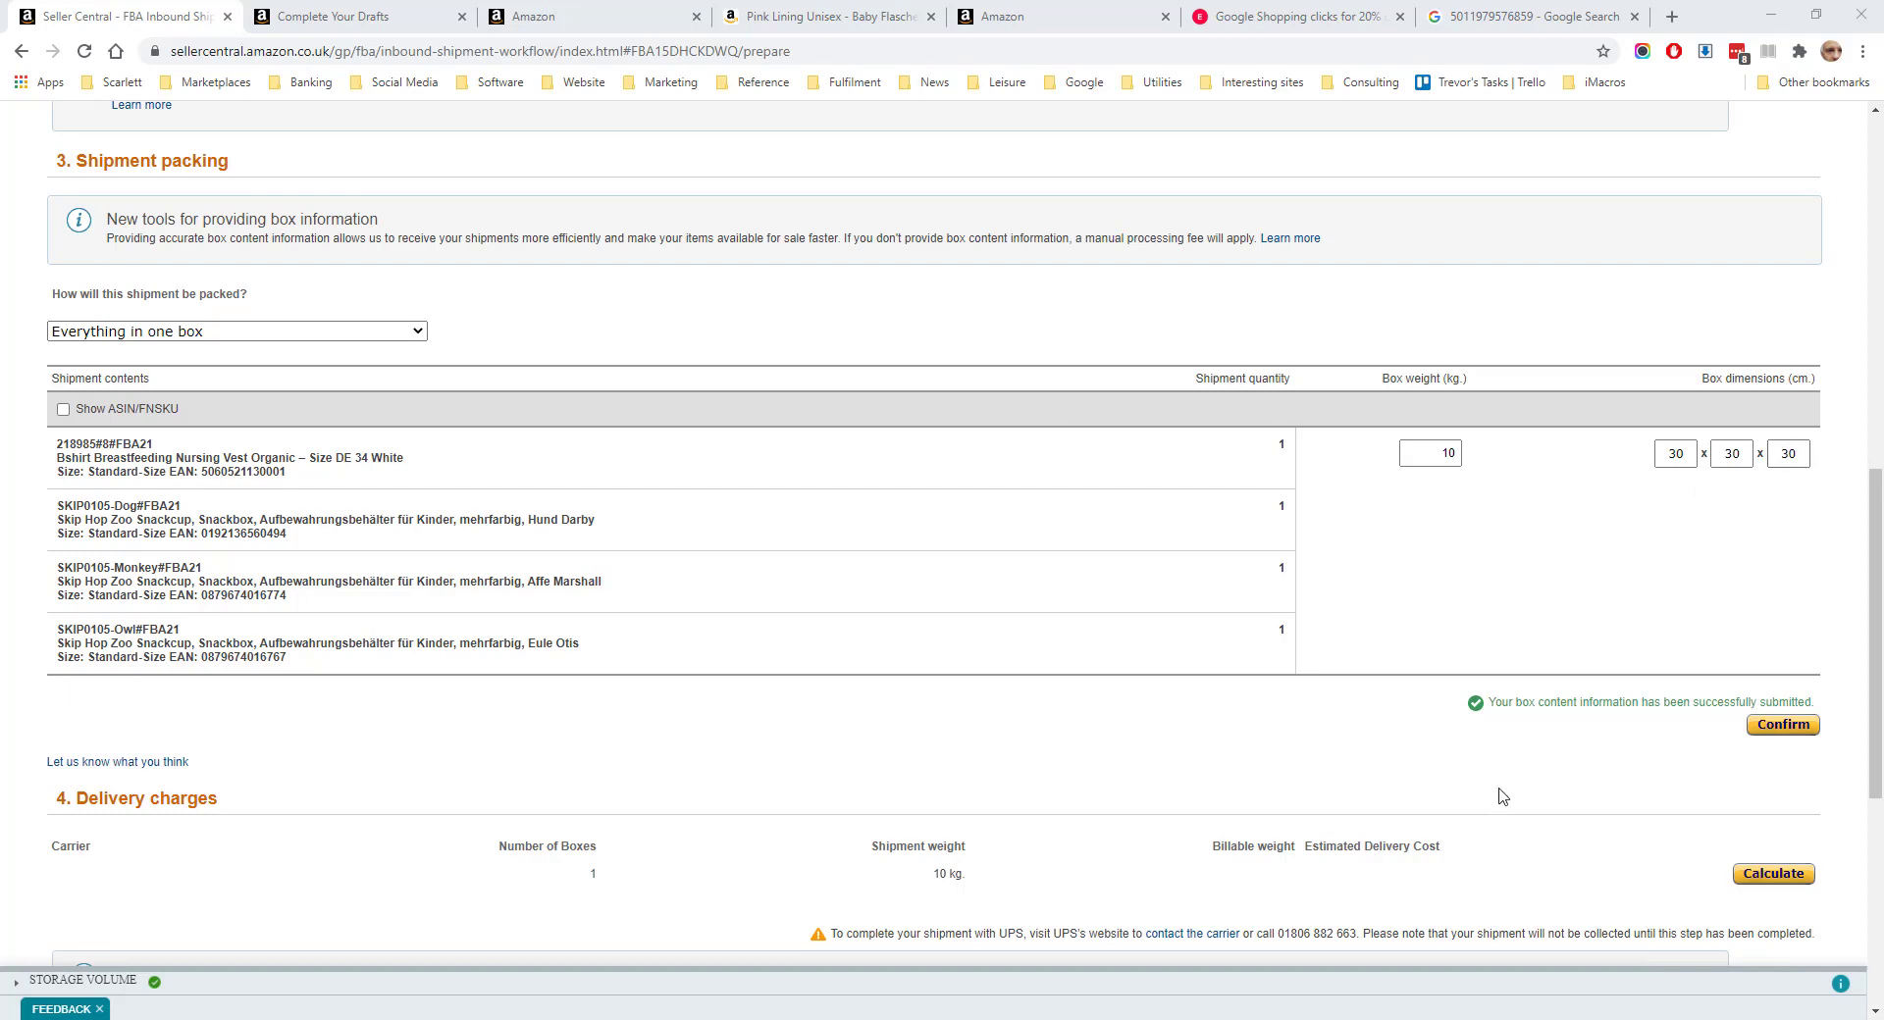
Calculate the shipment's delivery charges, agree to the Amazon Partnered Carrier and carrier terms, and accept the charges.
scroll(1763, 687, "down", 2)
left_click(1762, 684)
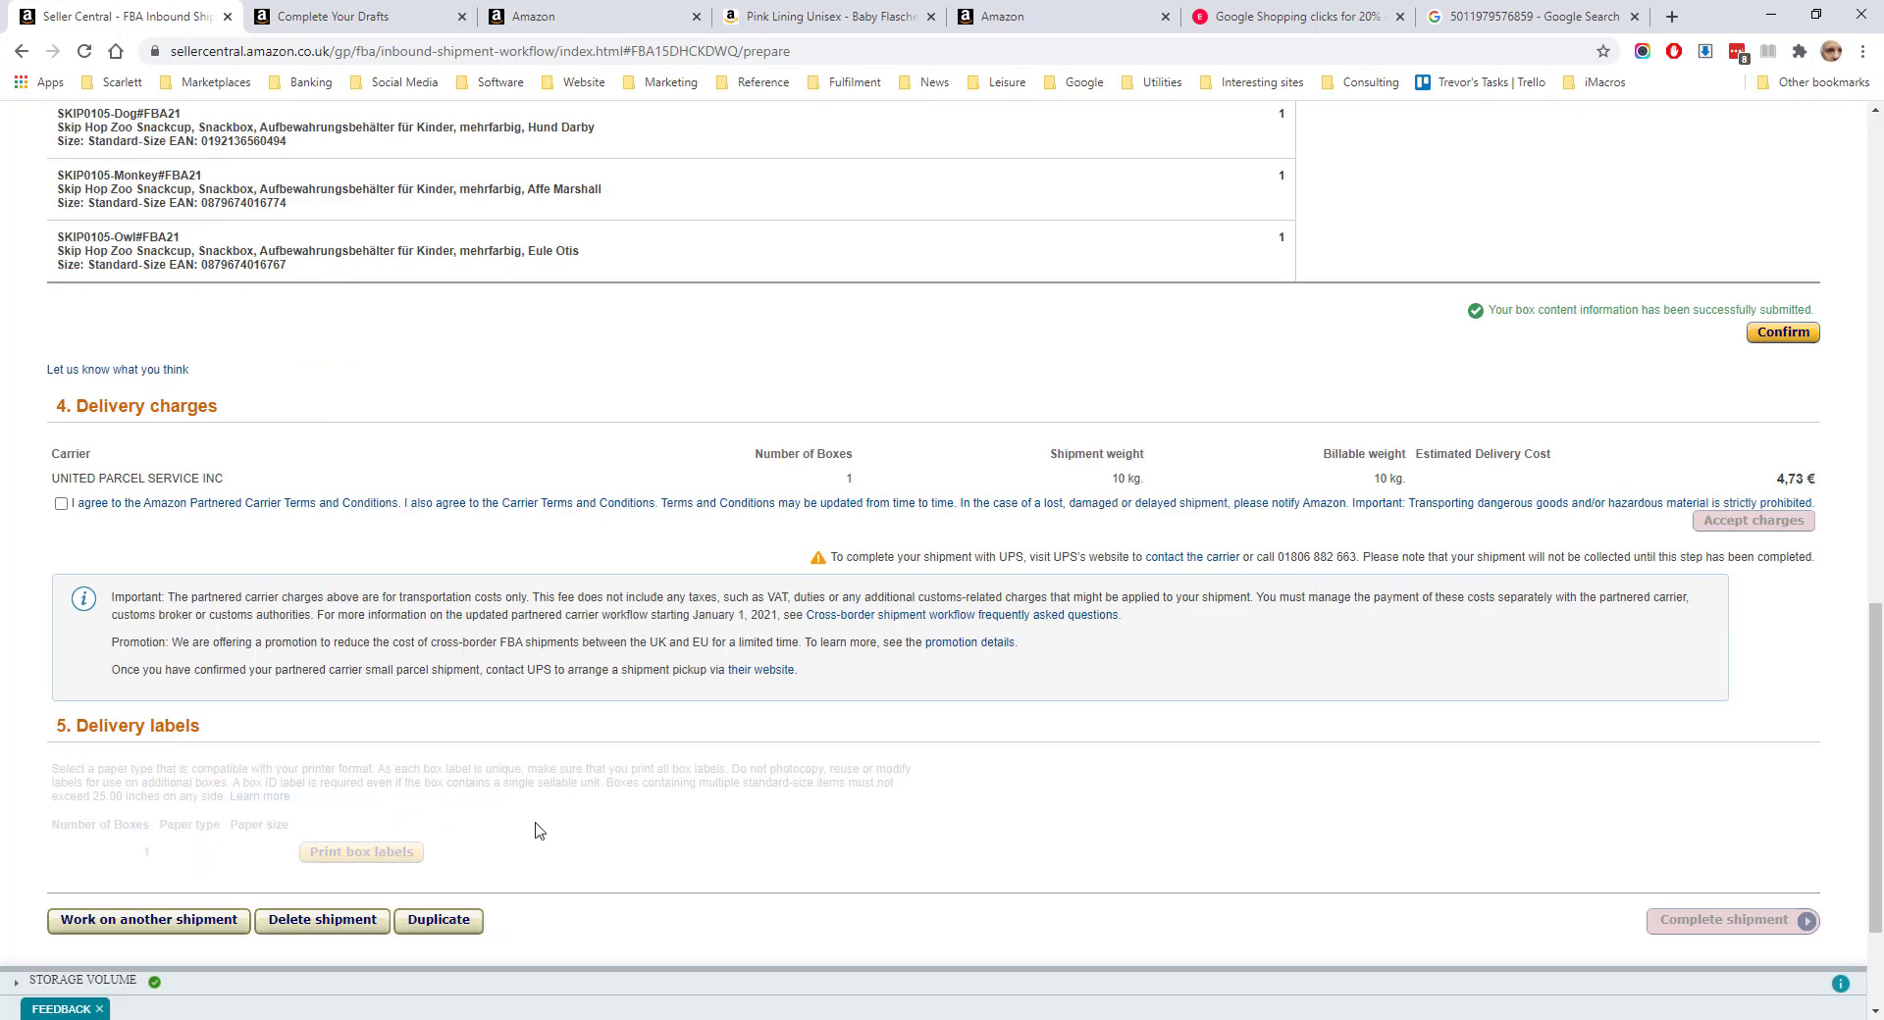
left_click(61, 503)
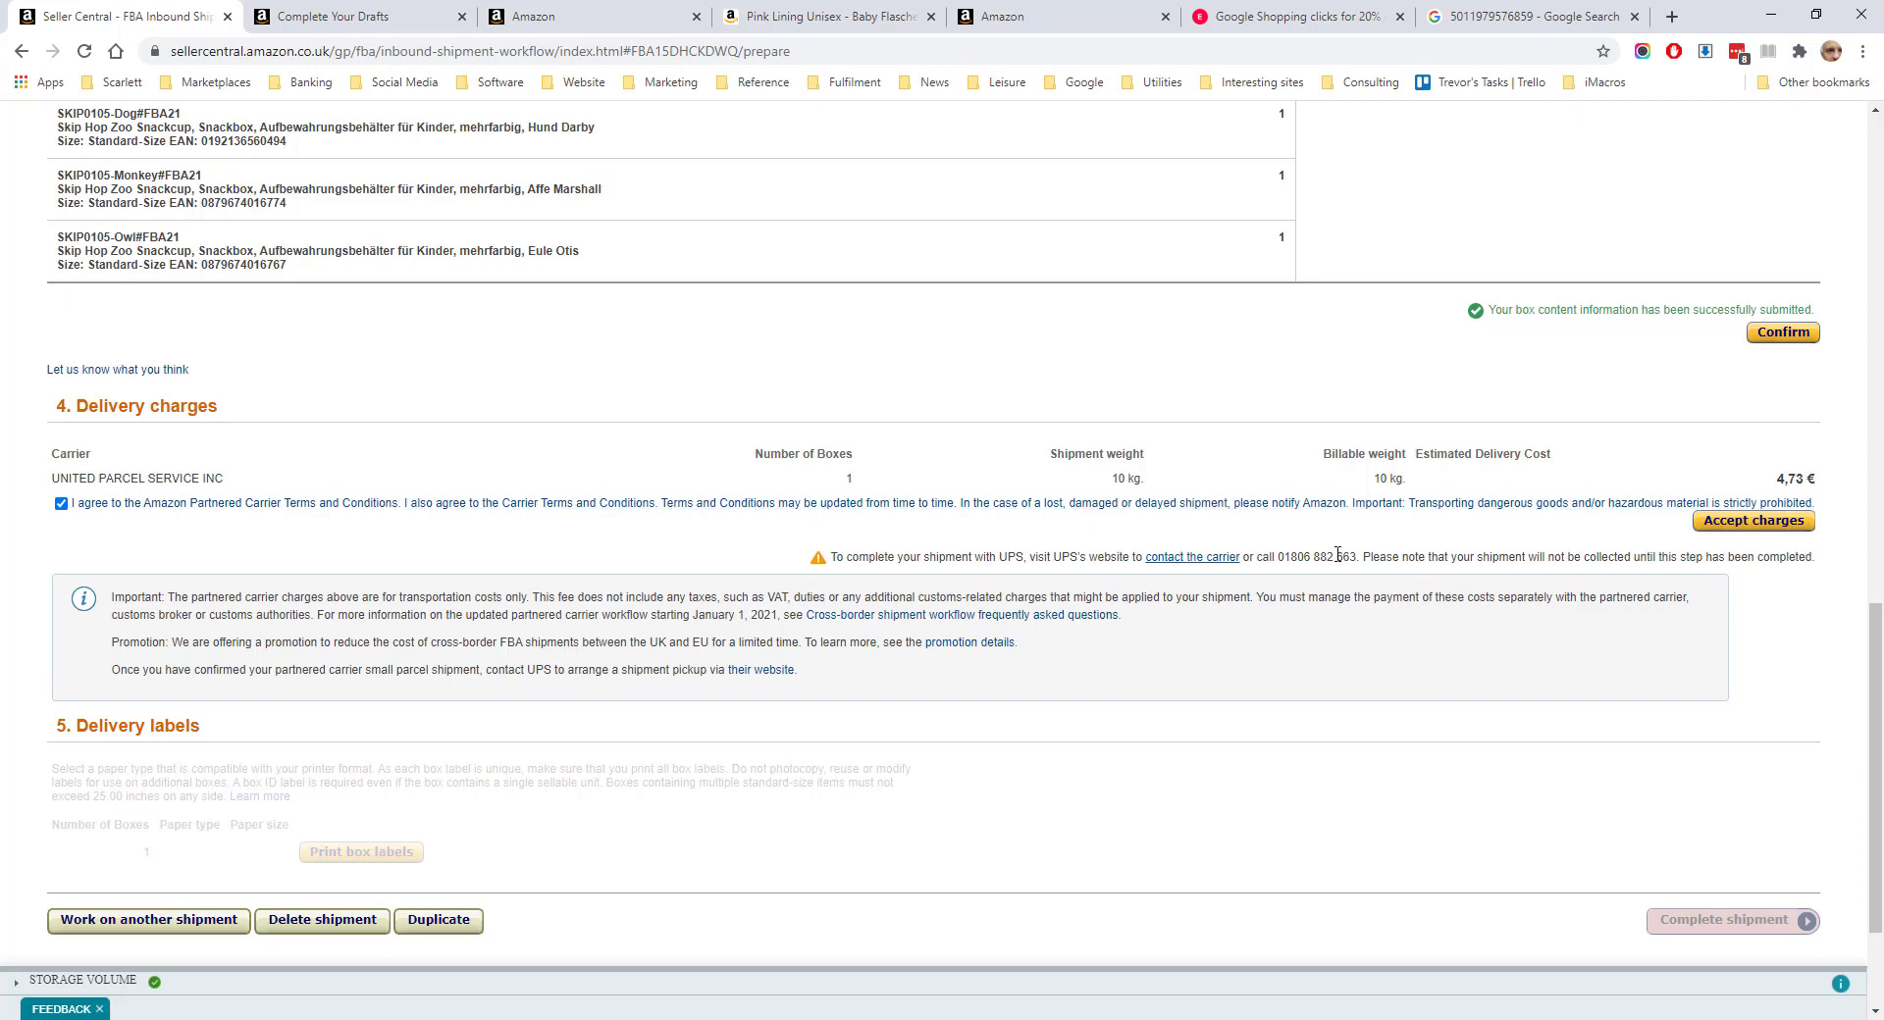
left_click(1750, 522)
Complete the shipment and return to the shipping queue.
scroll(440, 693, "down", 2)
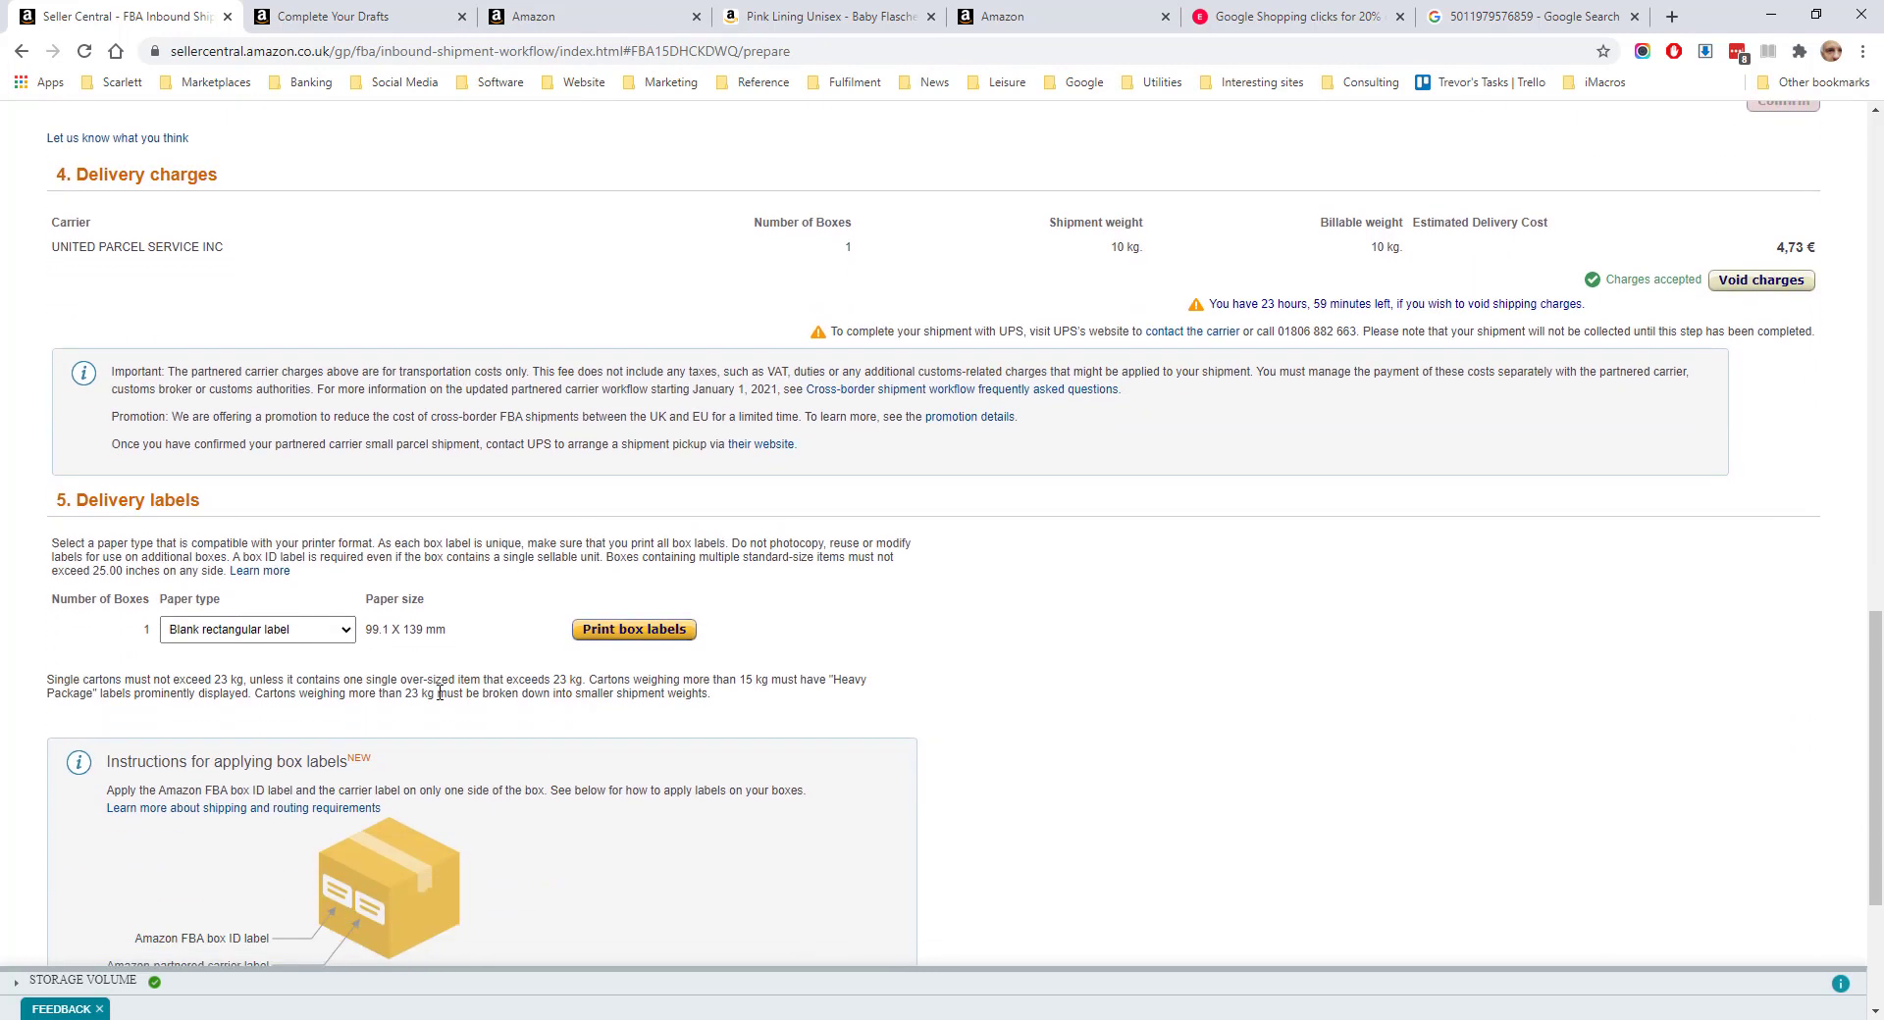
scroll(417, 746, "down", 4)
left_click(1733, 727)
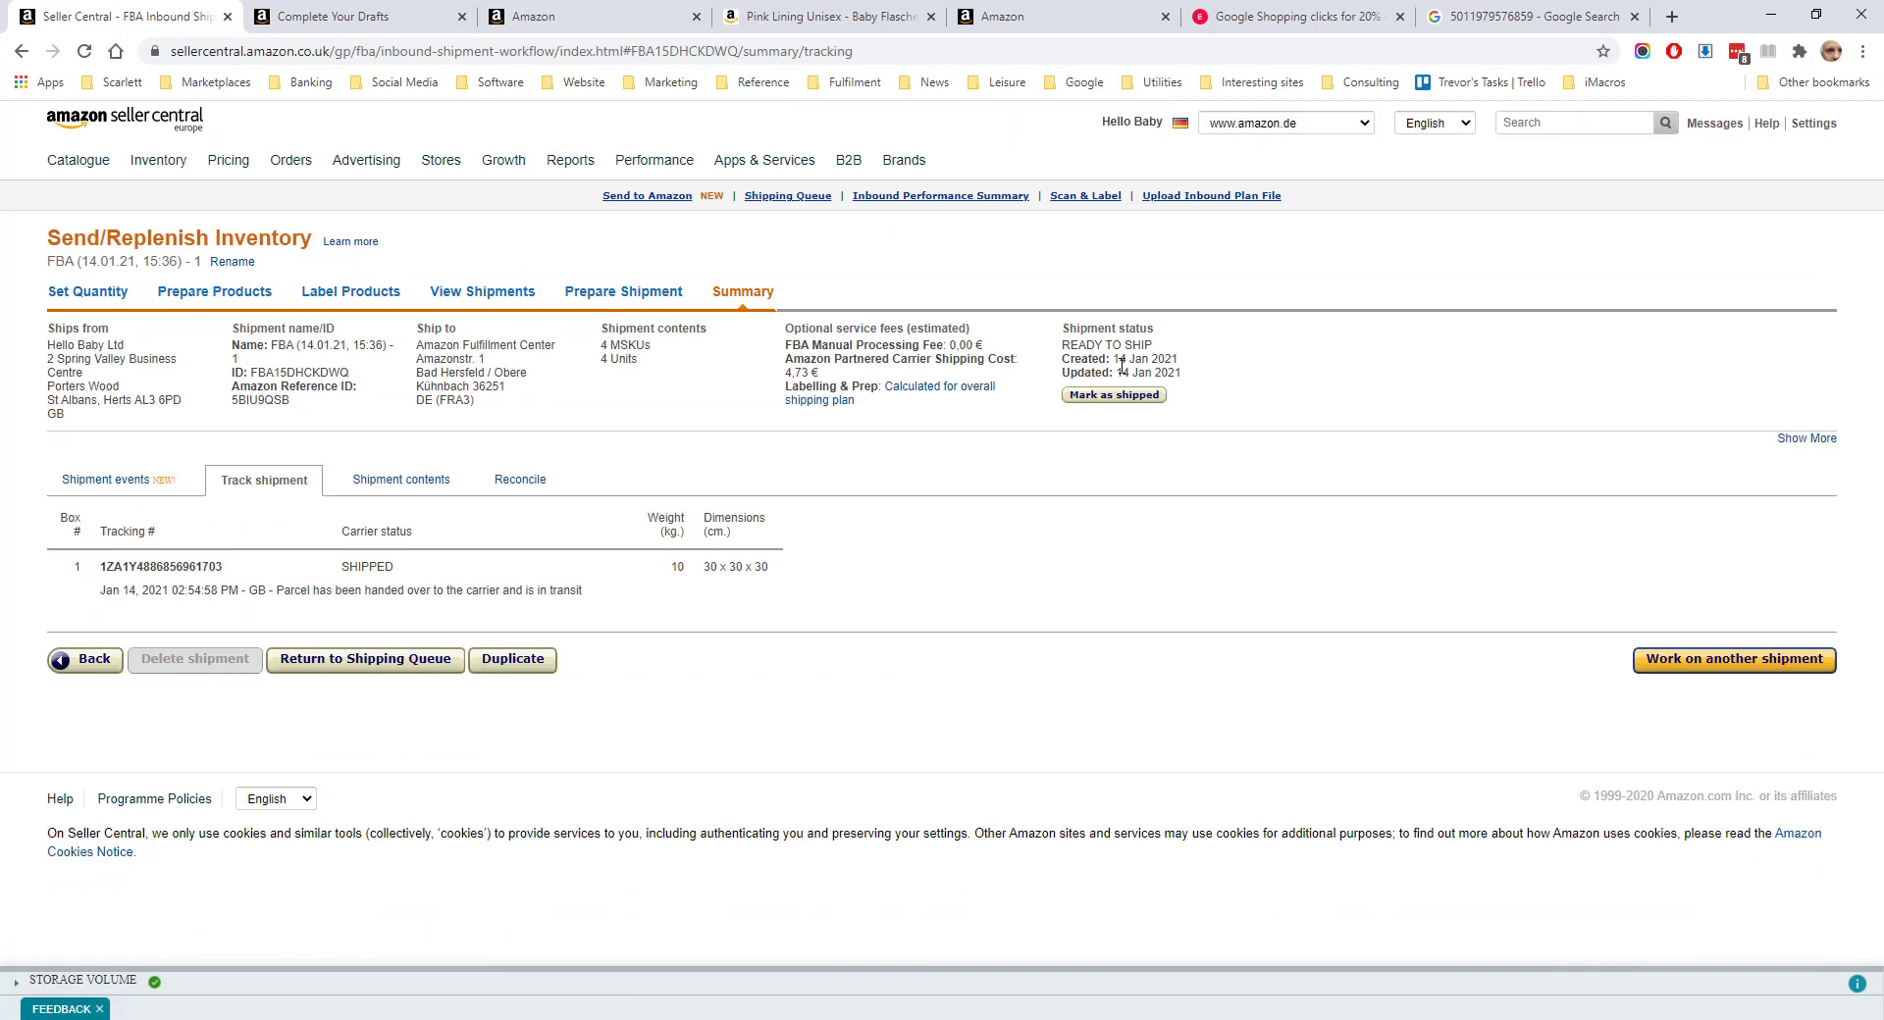
left_click(392, 664)
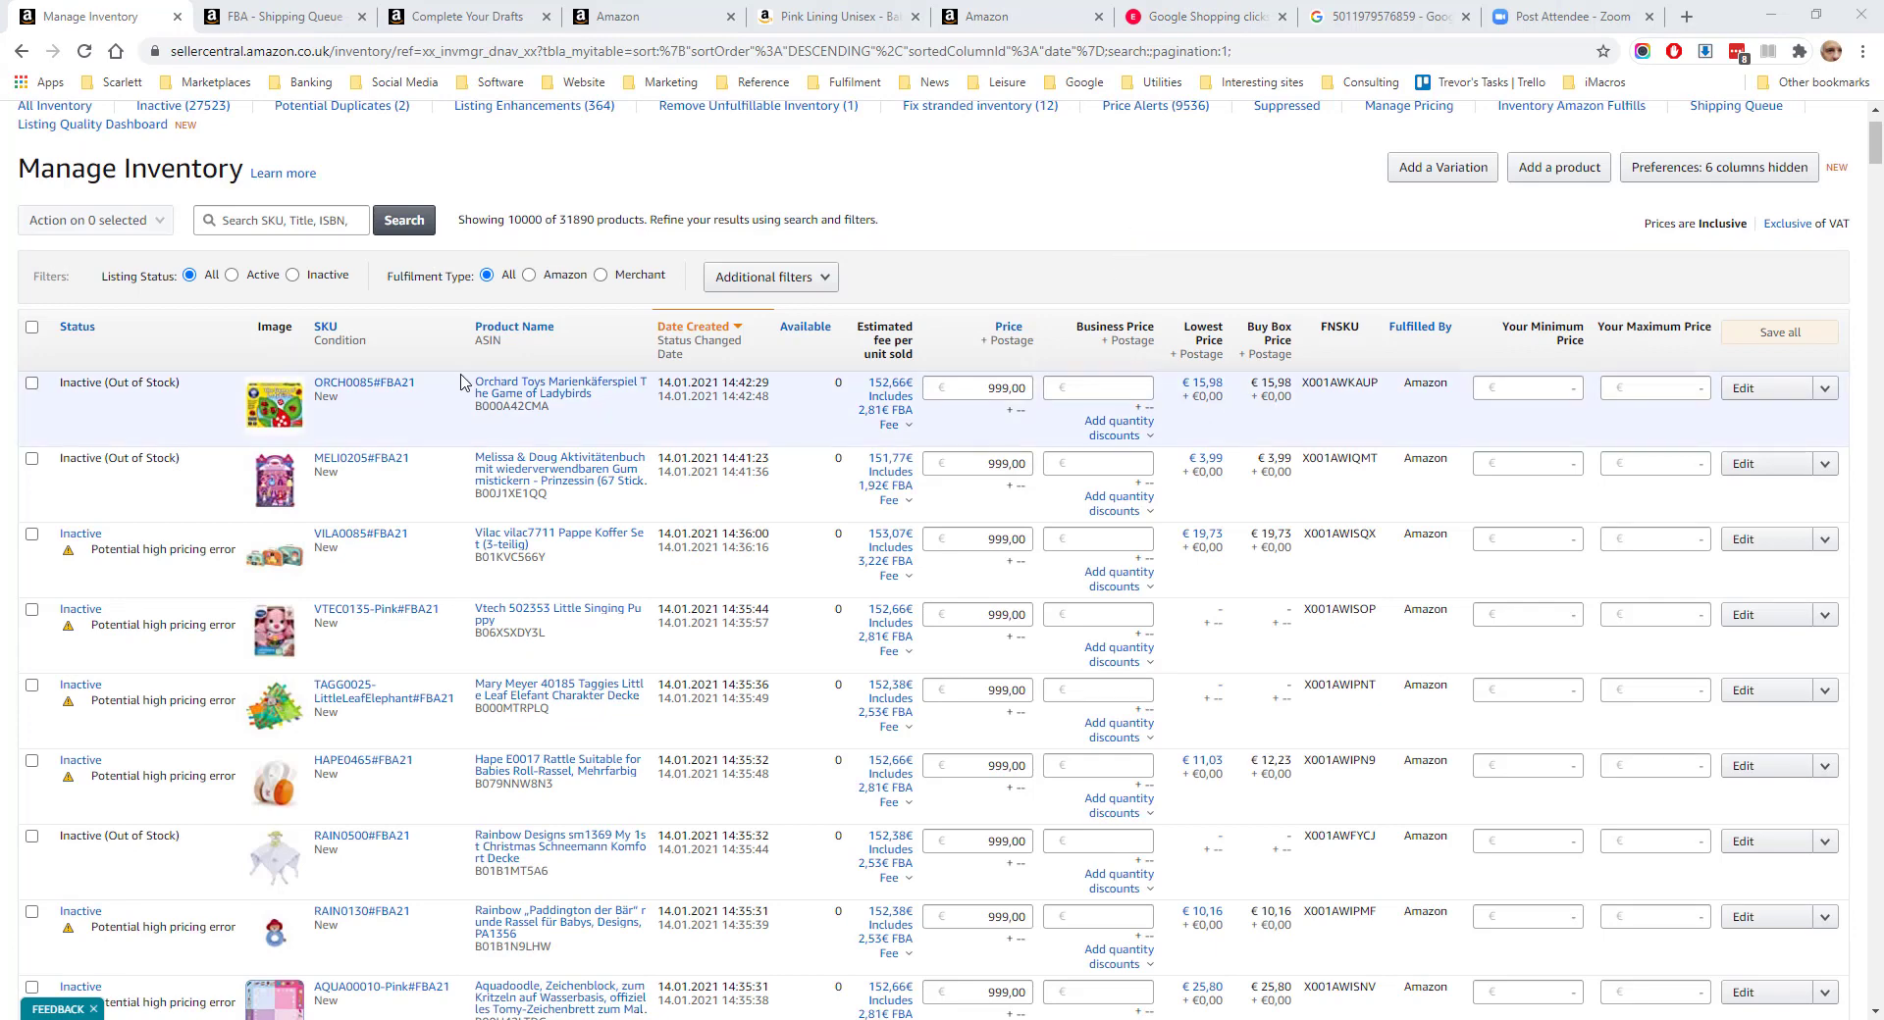
Select the MELI0205, VILA0085, VTEC0135-Pink and TAGG0025-LittleLeafElephant FBA21 listings in Manage Inventory, and apply and confirm the Send/Replenish Inventory action.
left_click(31, 458)
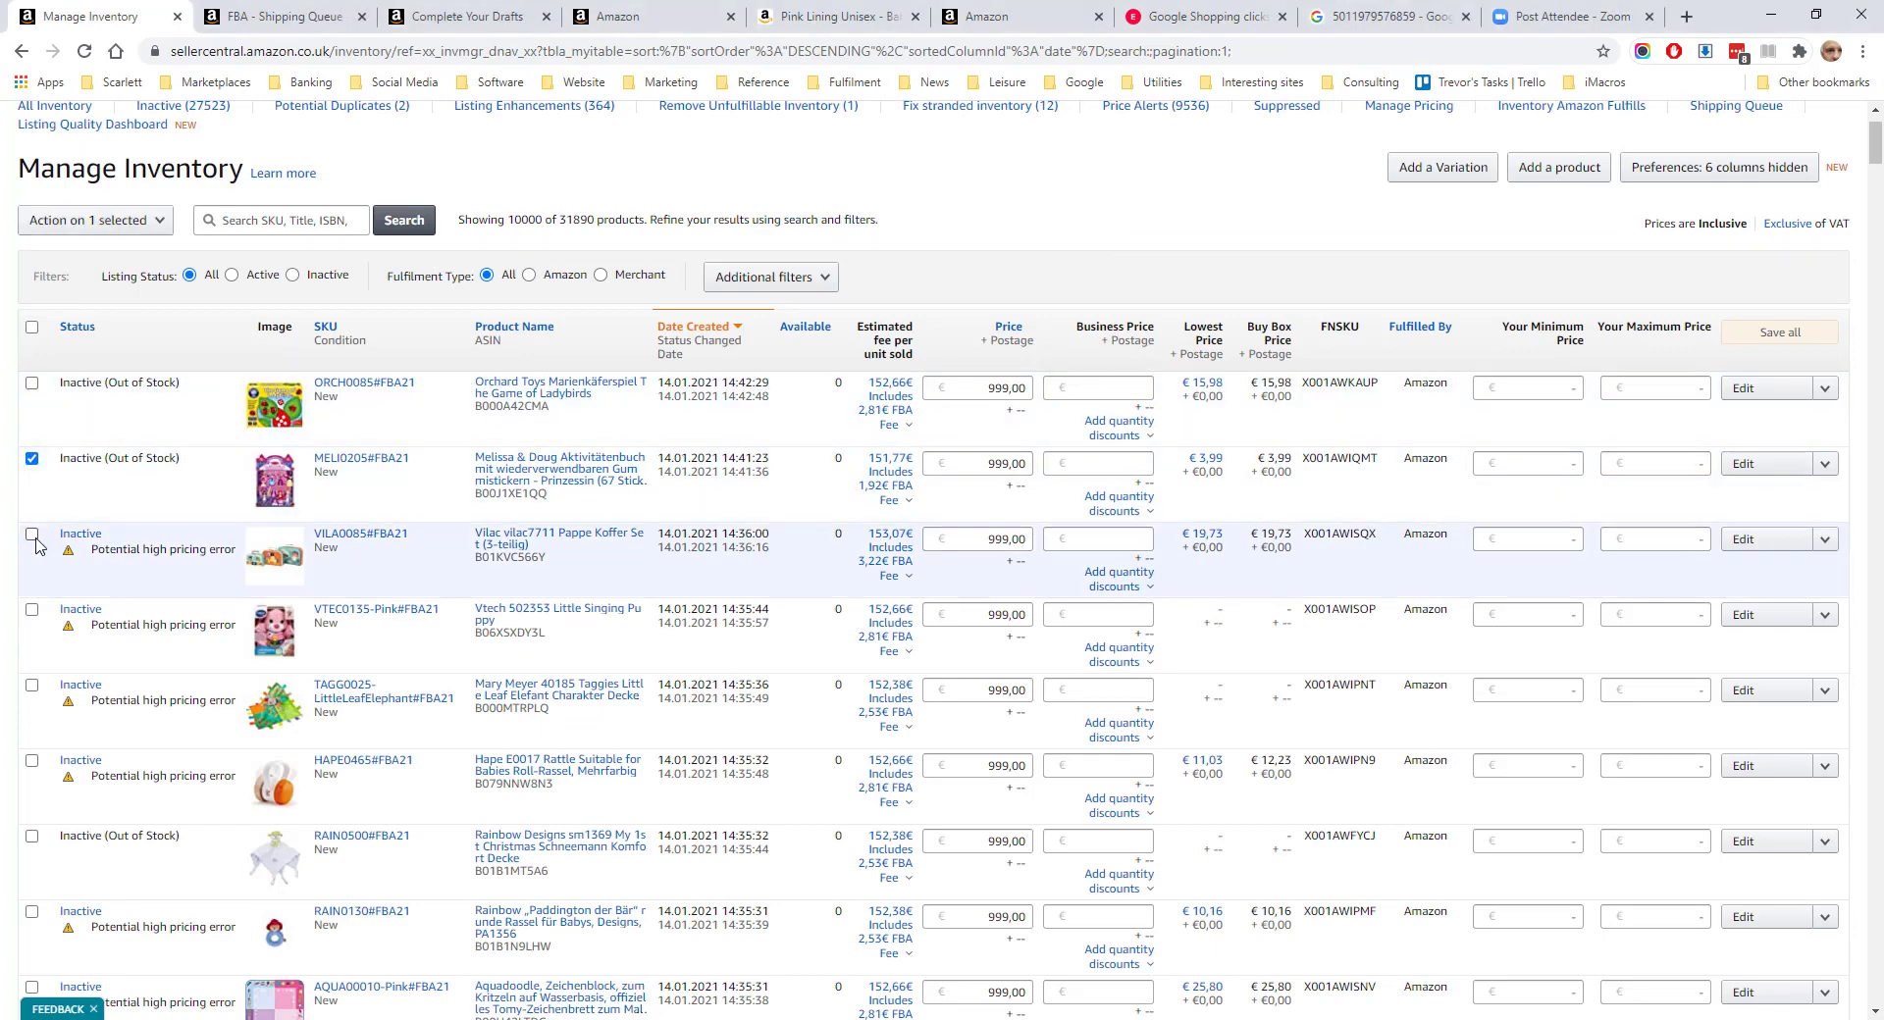
left_click(31, 534)
left_click(32, 609)
left_click(32, 684)
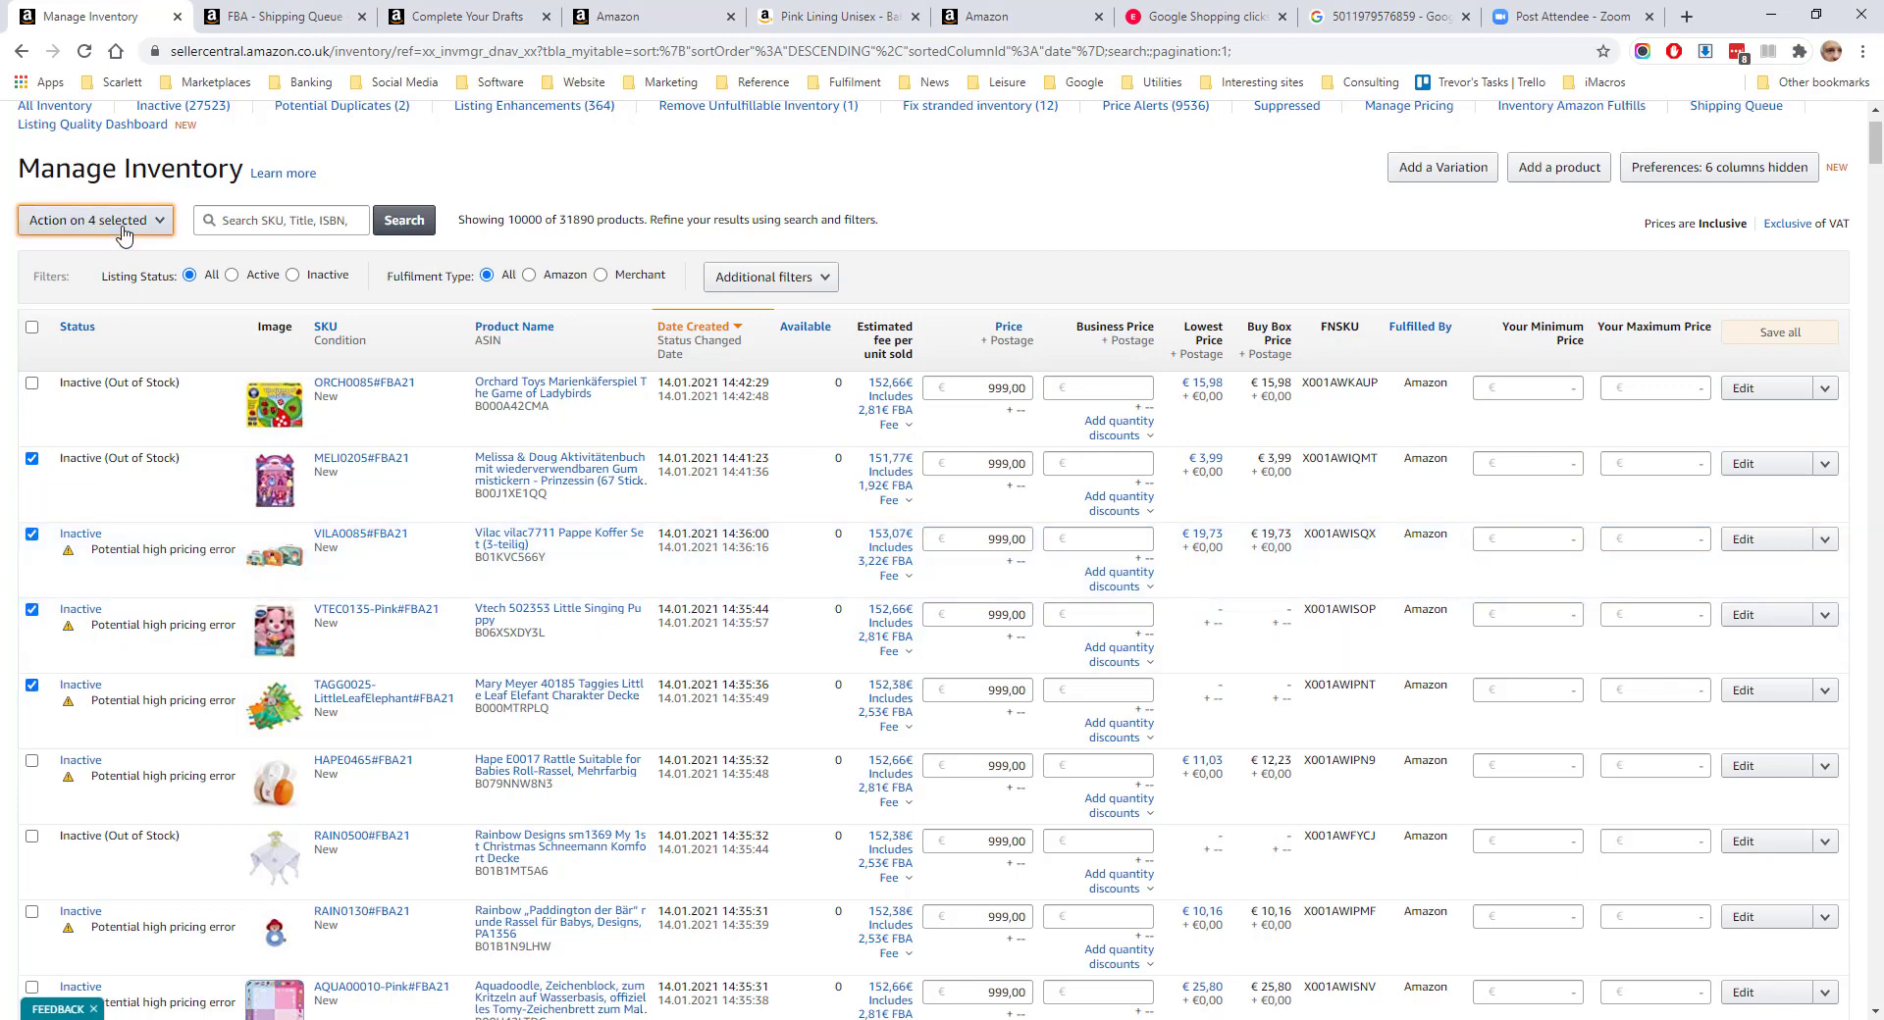
left_click(117, 221)
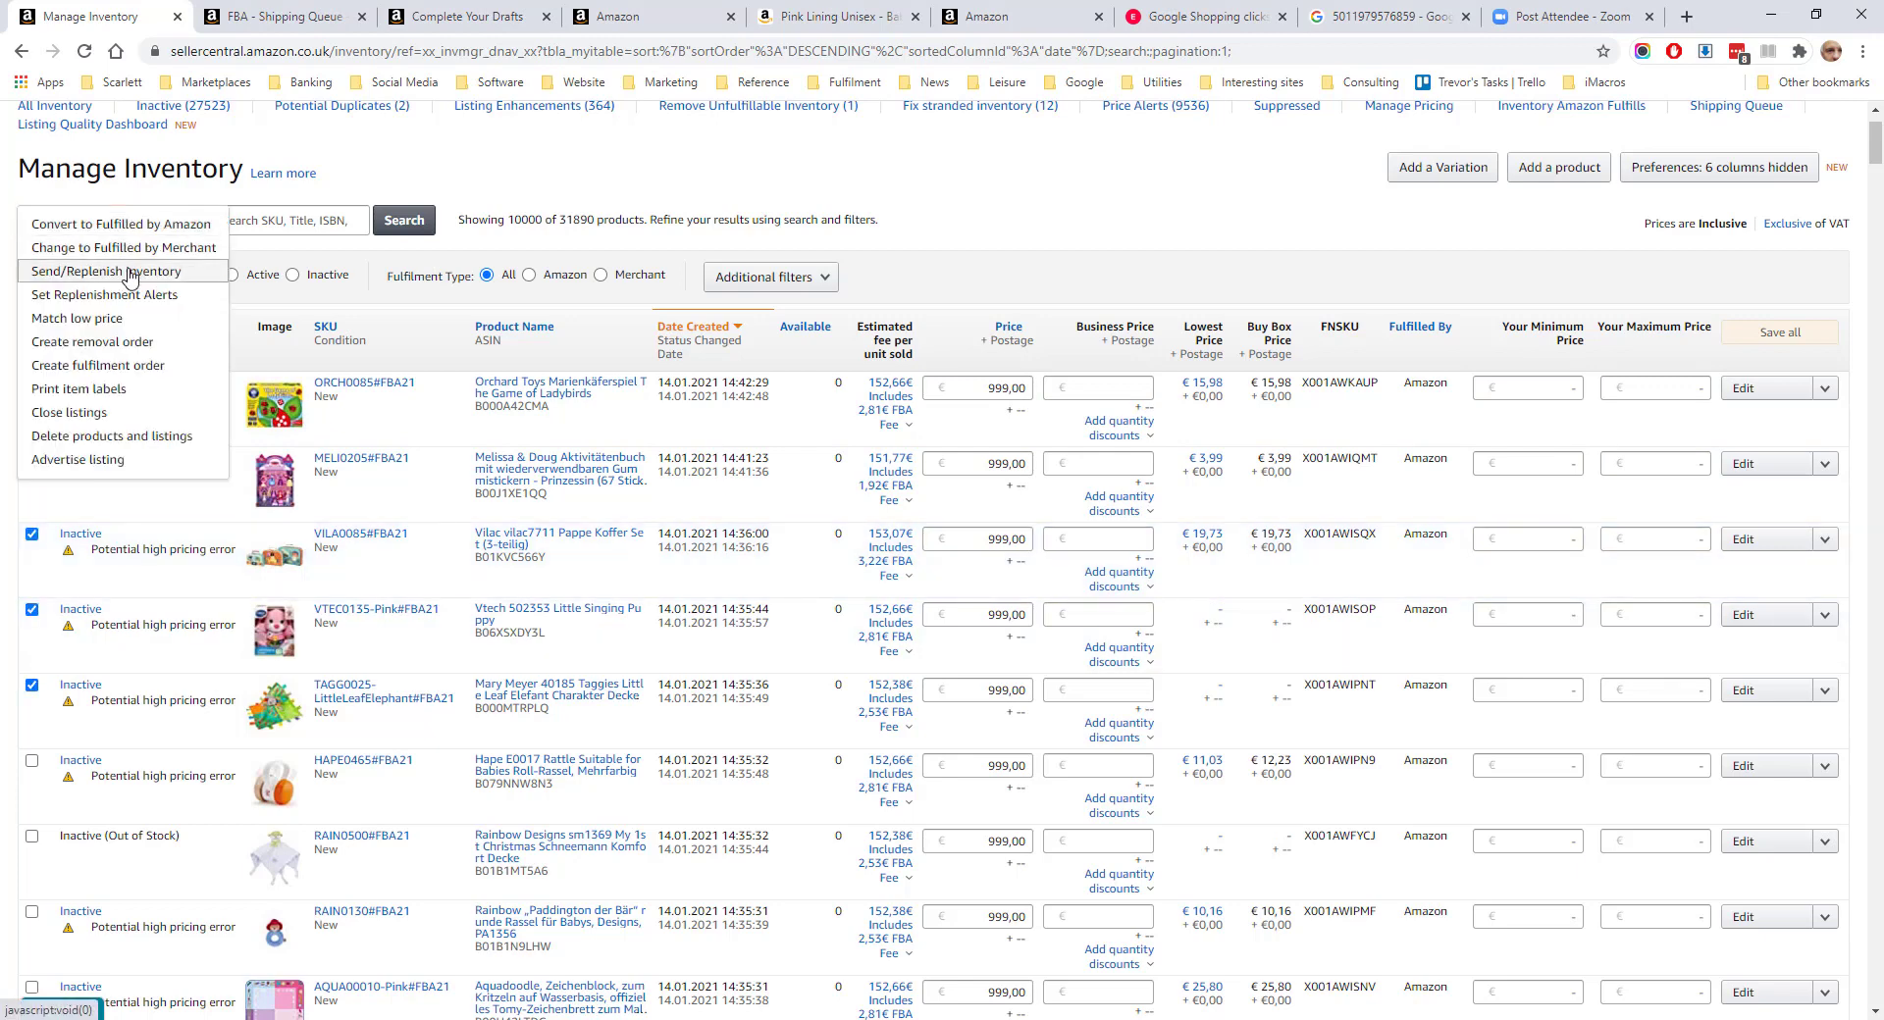
left_click(130, 275)
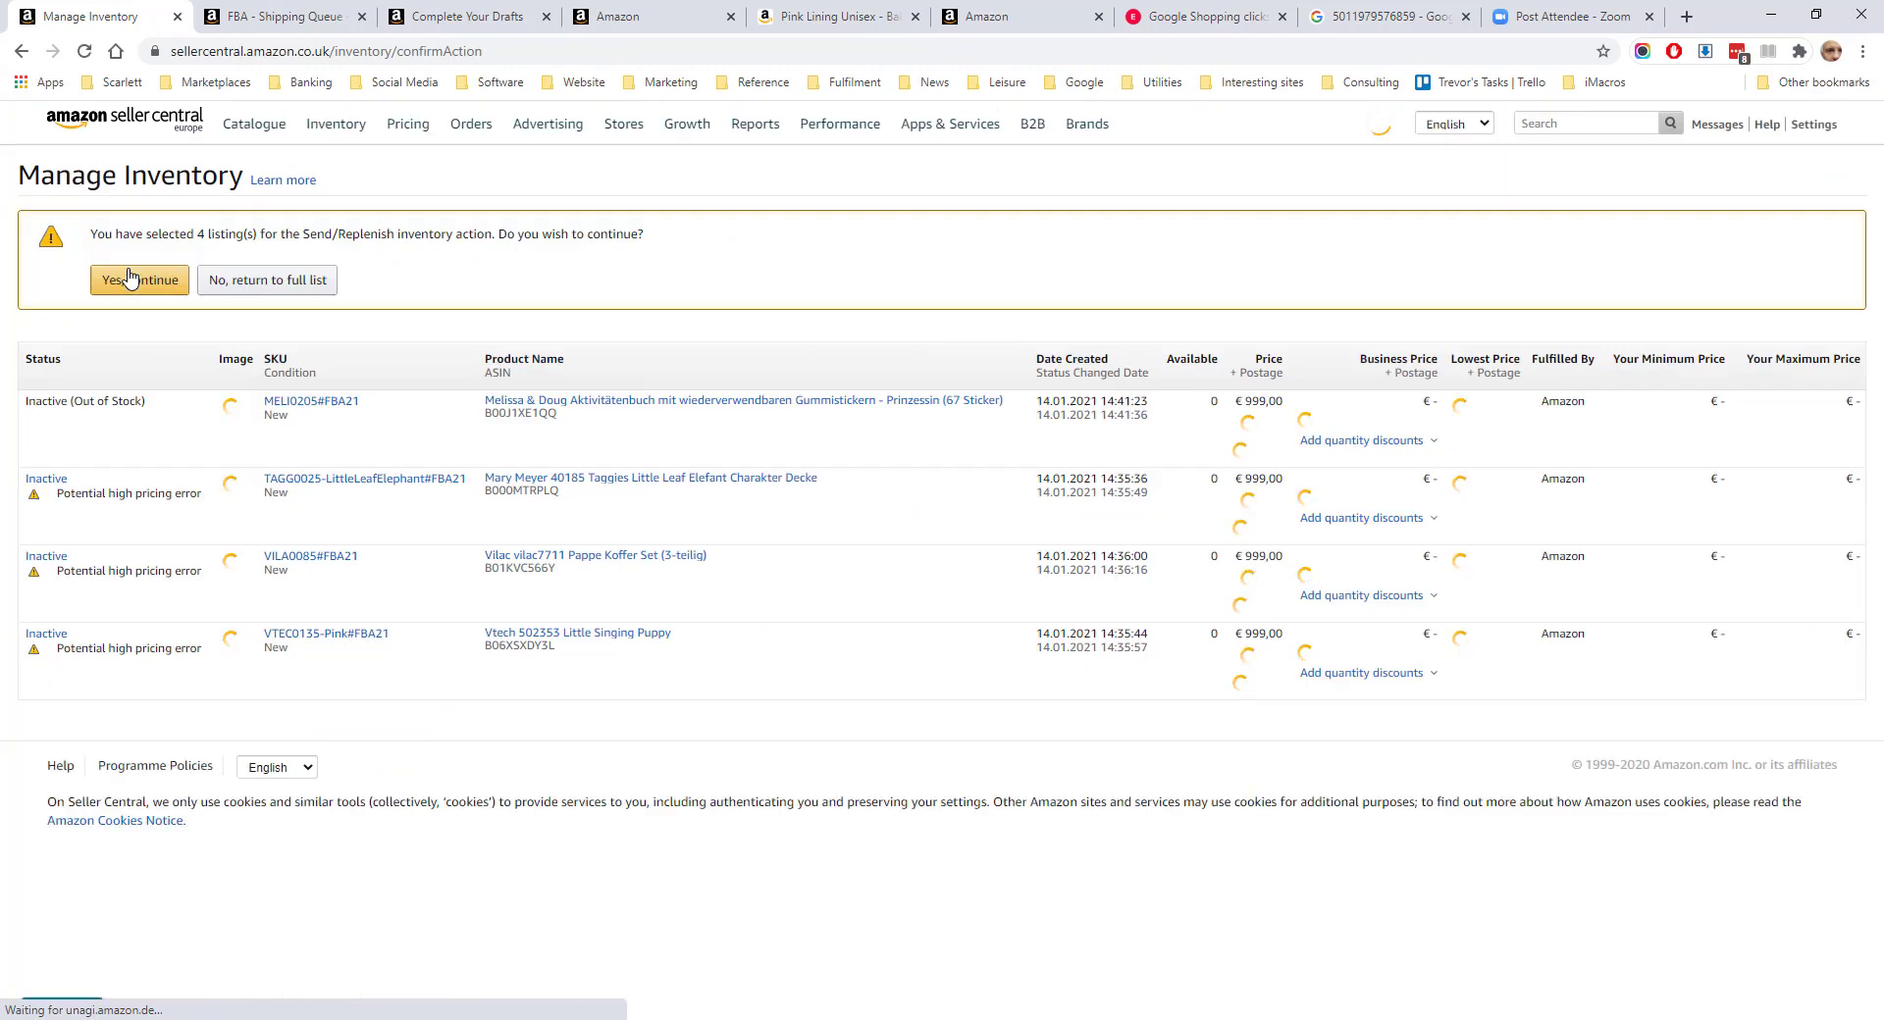
left_click(139, 316)
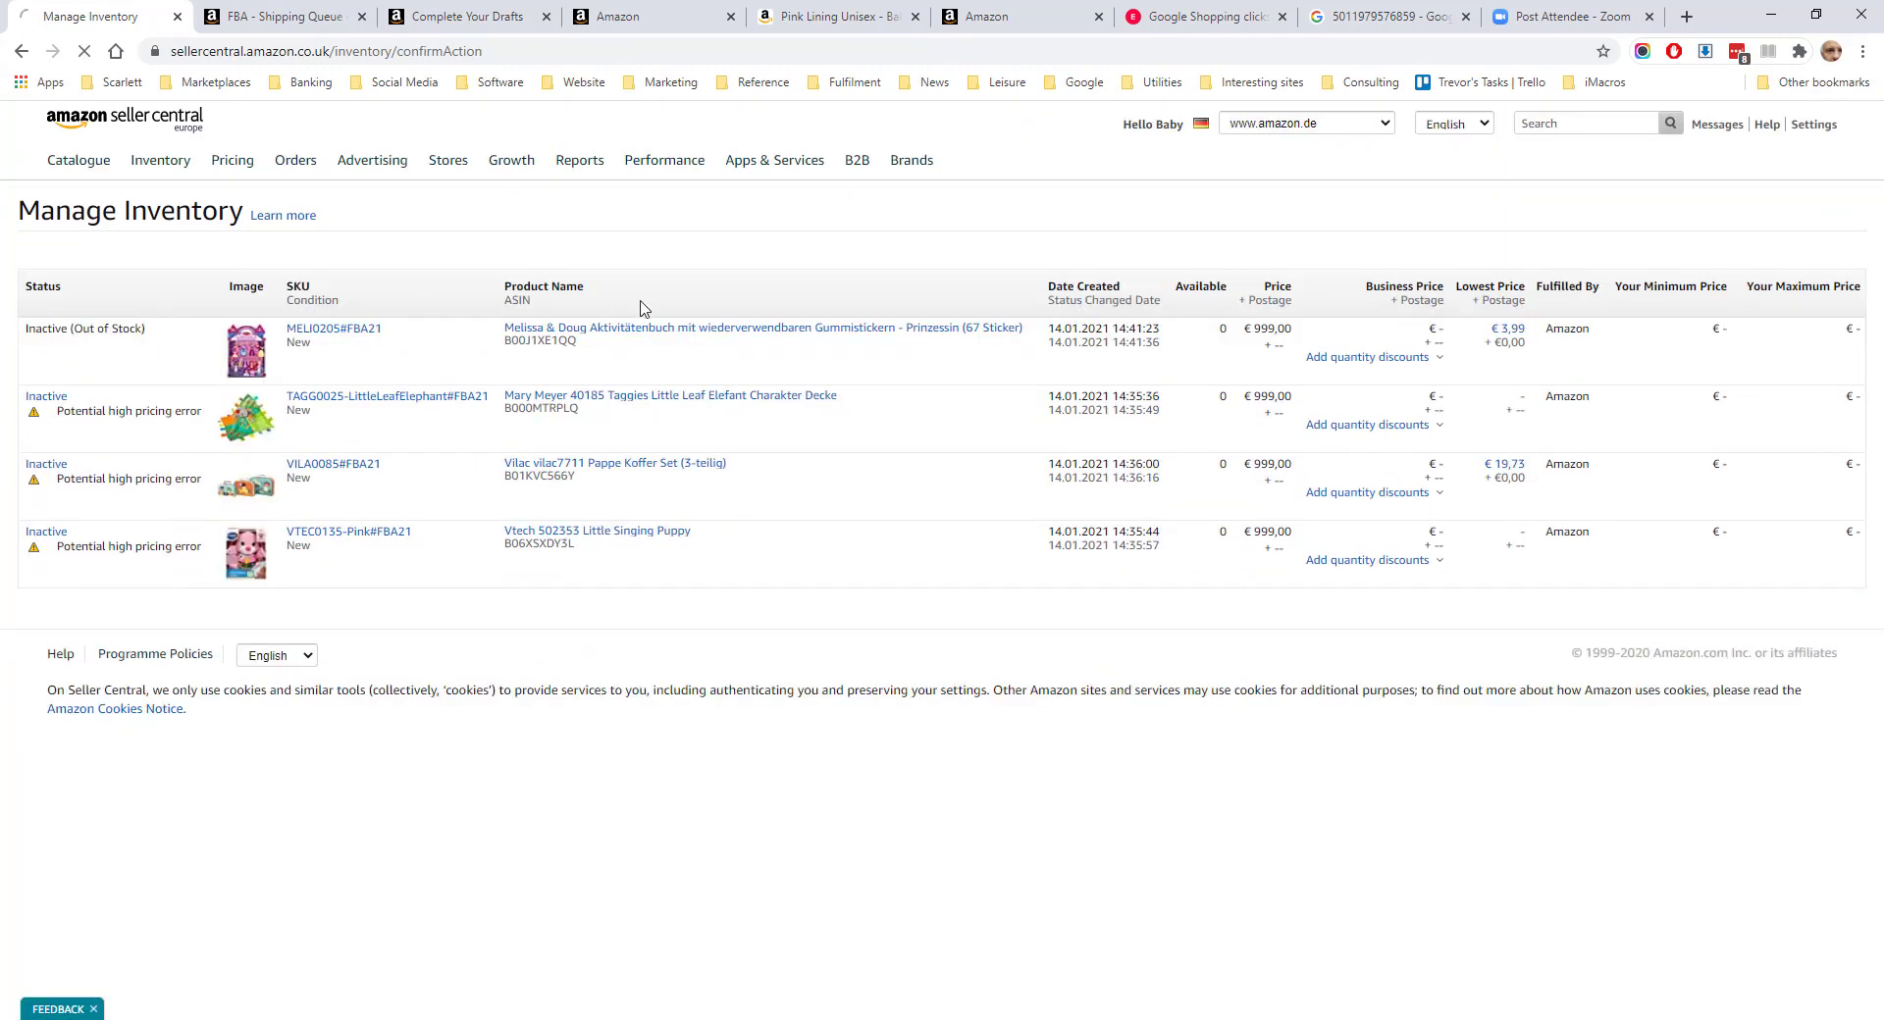